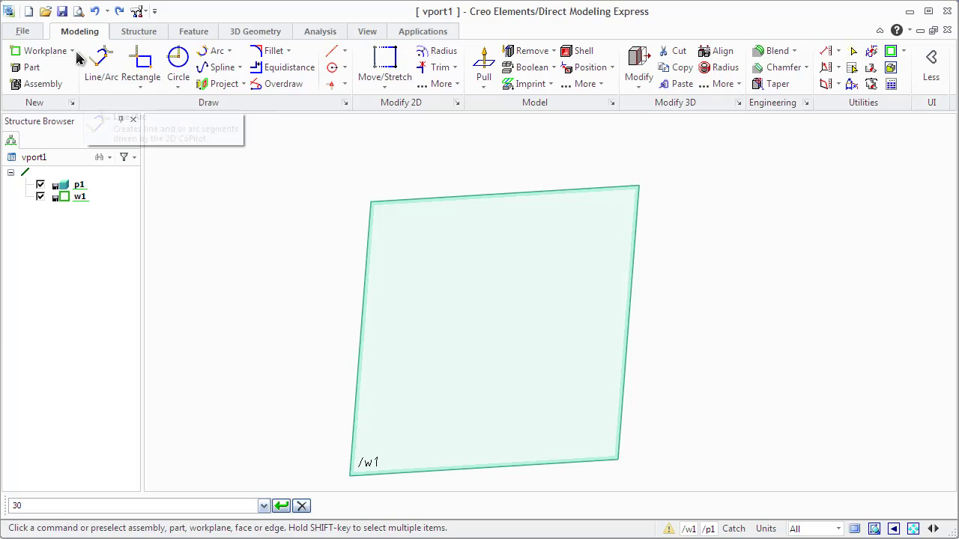
- Dismiss the File menu, enter 25 in the input line, and select workplane w1
{"action": "left_click", "coordinate": [23, 33]}
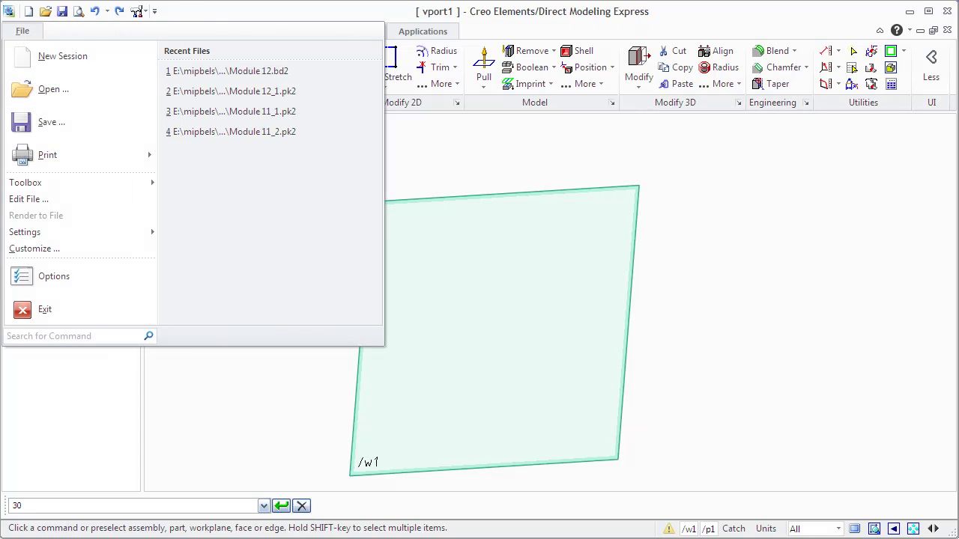
{"action": "left_click", "coordinate": [168, 13]}
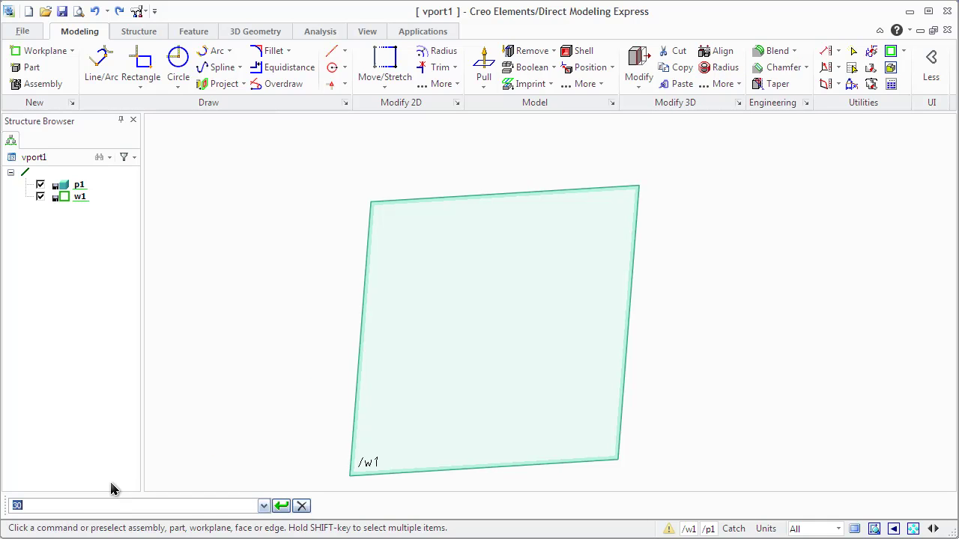
{"action": "type", "text": "25"}
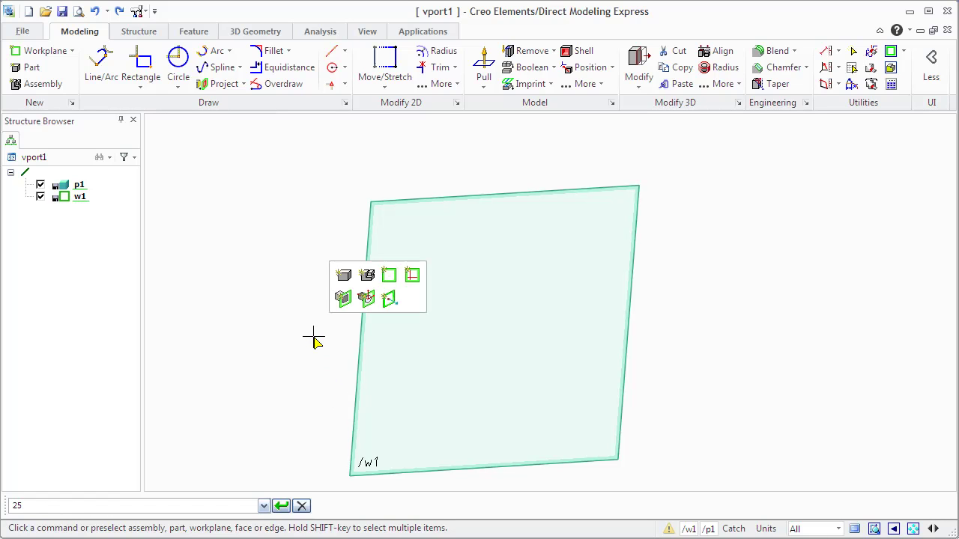
{"action": "left_click", "coordinate": [374, 337]}
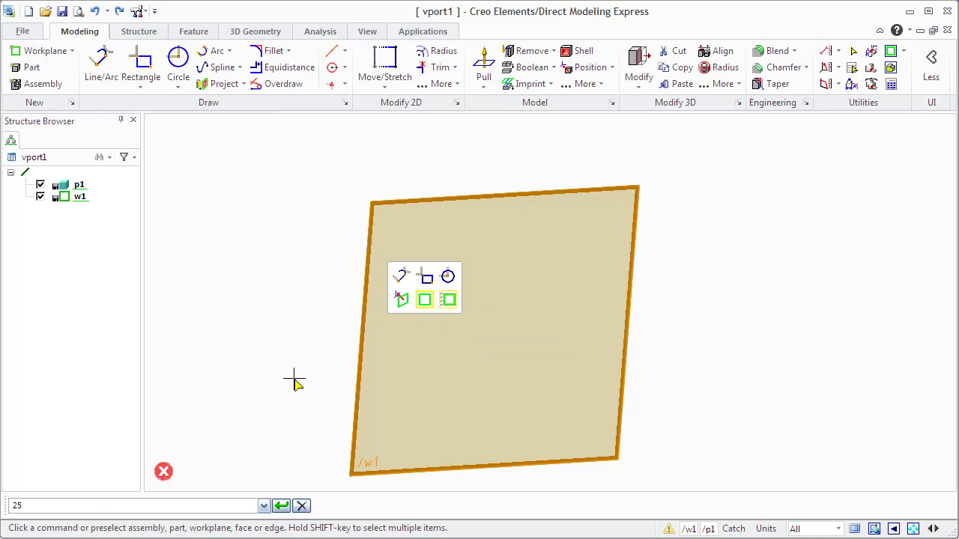
- Start a Pull on workplane w1 from its context menu, then cancel it
{"action": "right_click", "coordinate": [268, 355]}
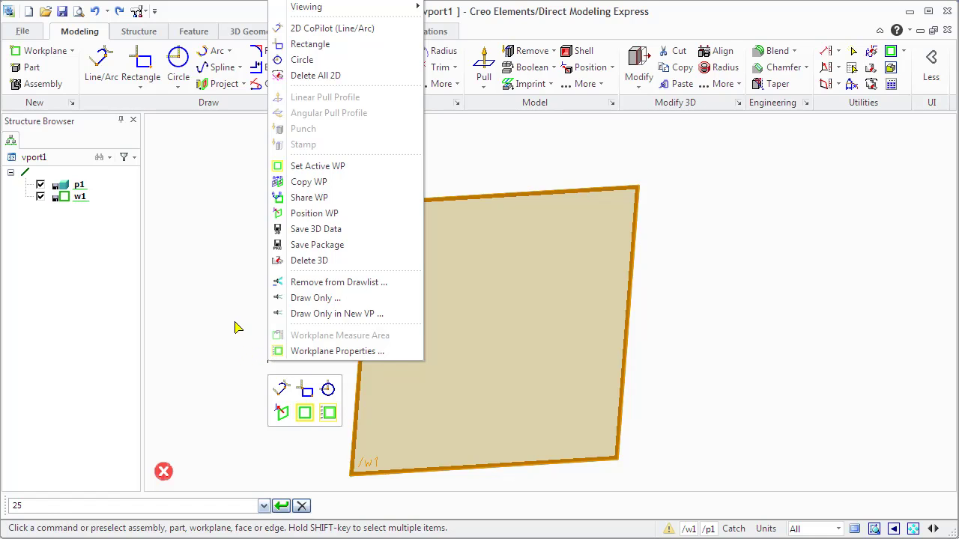
{"action": "left_click", "coordinate": [475, 77]}
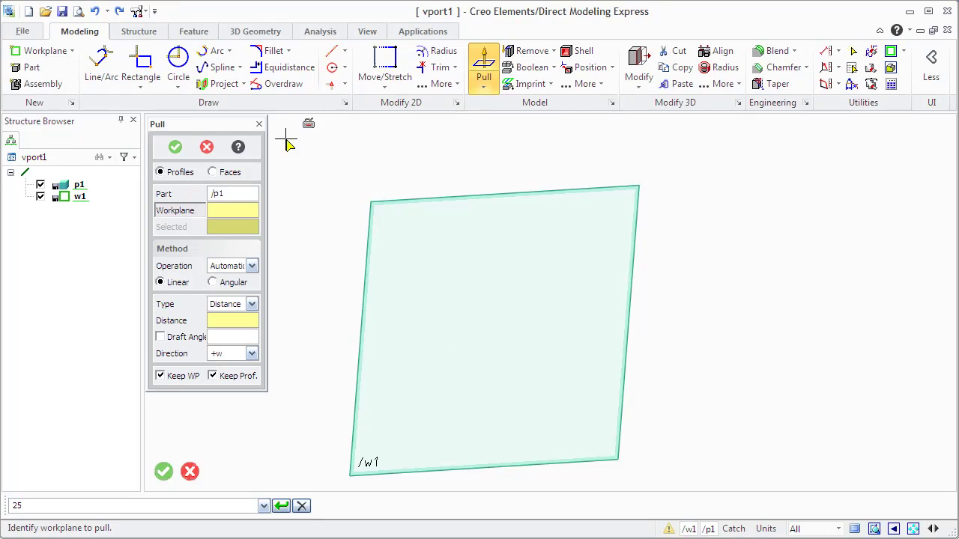
{"action": "left_click", "coordinate": [188, 471]}
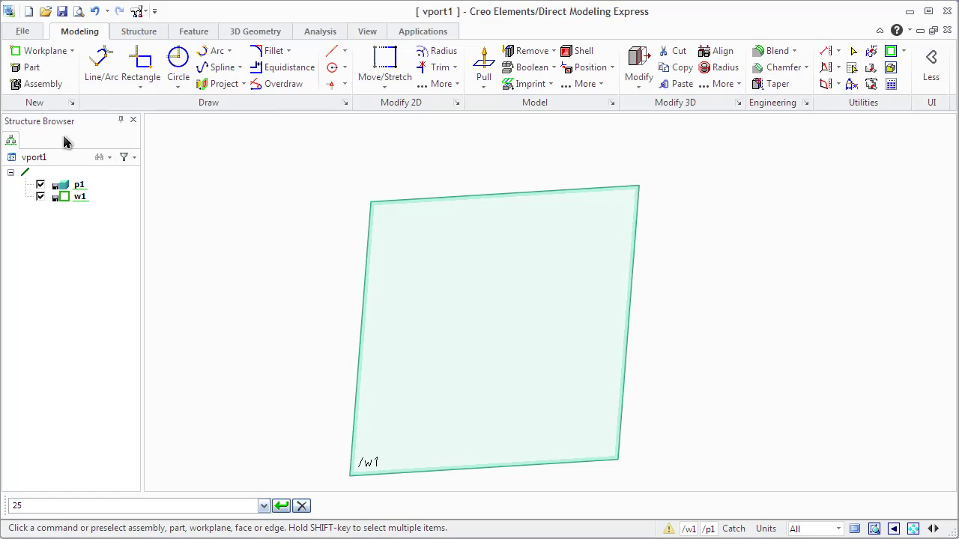
- Dismiss the Structure Browser context menu and replace the input value 25 with 45
{"action": "right_click", "coordinate": [48, 277]}
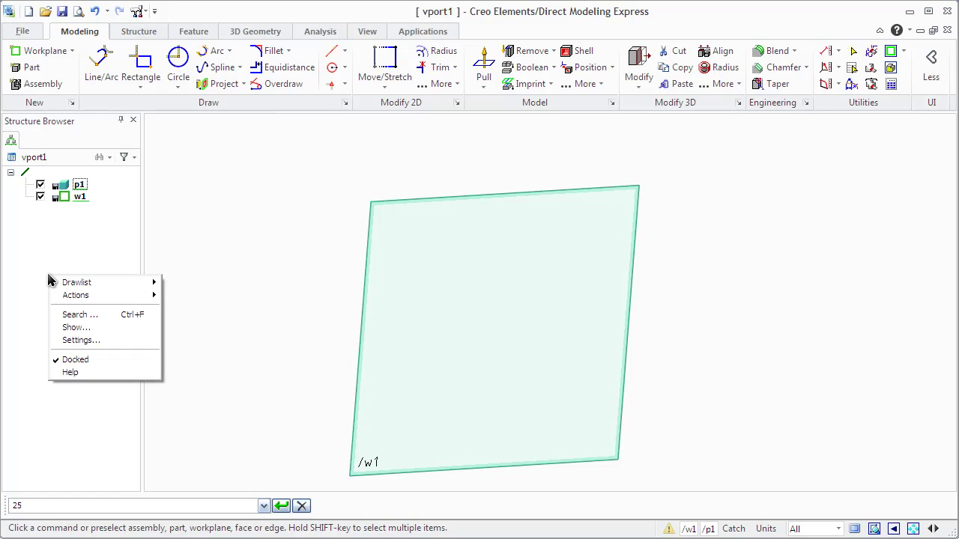
{"action": "left_click", "coordinate": [39, 240]}
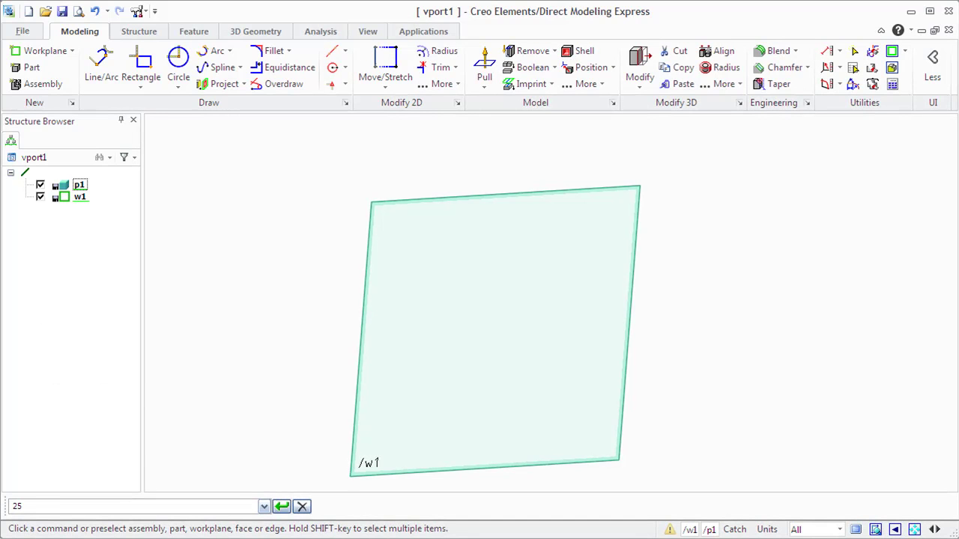
{"action": "left_click", "coordinate": [55, 504]}
{"action": "type", "text": "4"}
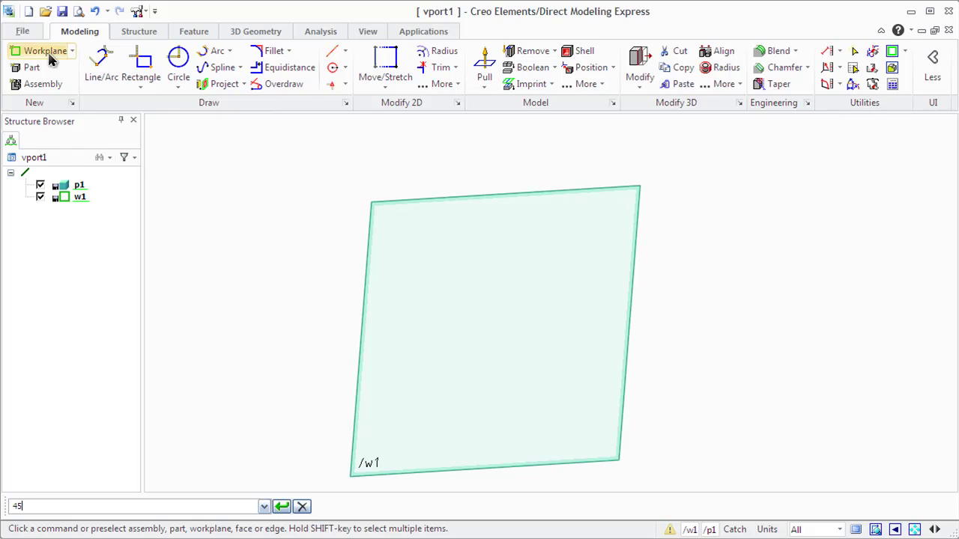
- Open and close the File menu and the Customize Quick Access Toolbar dropdown without changes
{"action": "left_click", "coordinate": [18, 31]}
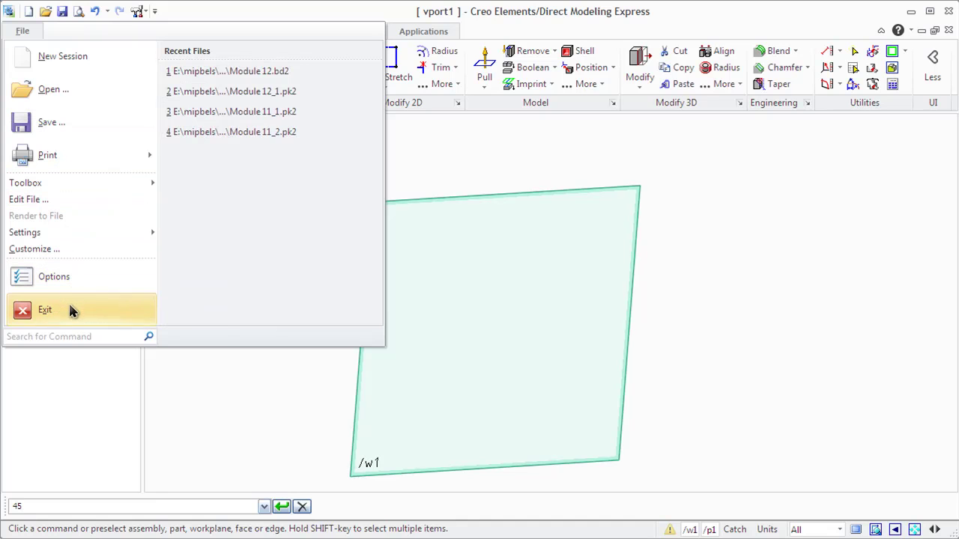
{"action": "left_click", "coordinate": [187, 10]}
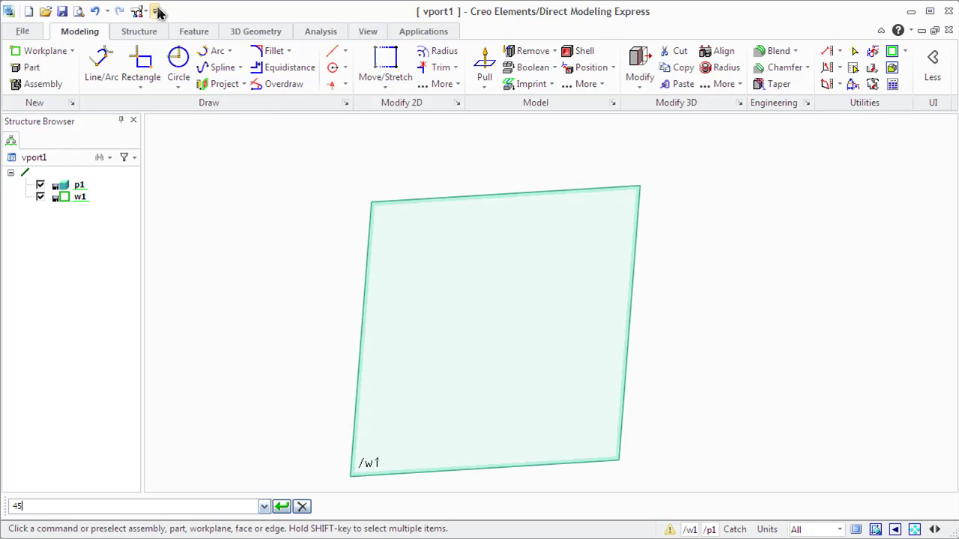
{"action": "left_click", "coordinate": [155, 11]}
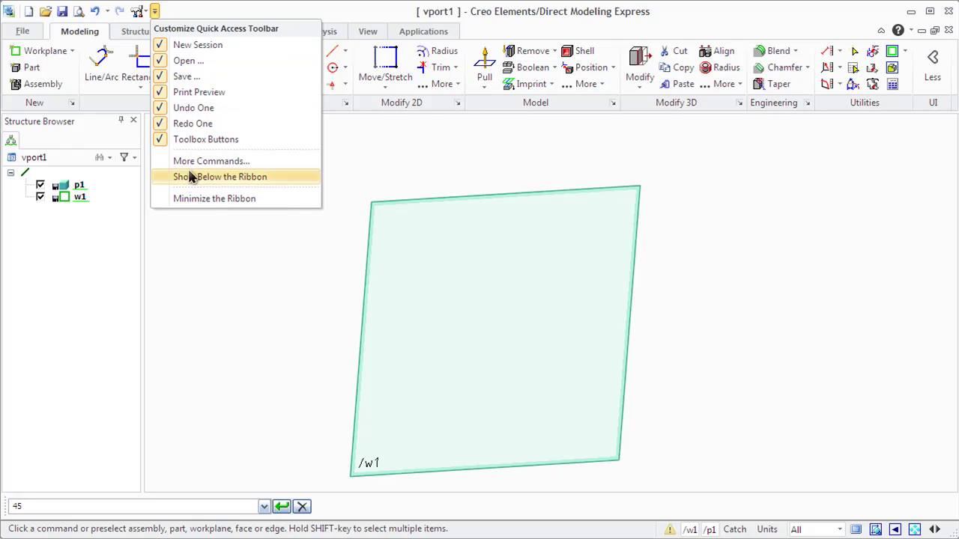
{"action": "left_click", "coordinate": [185, 249]}
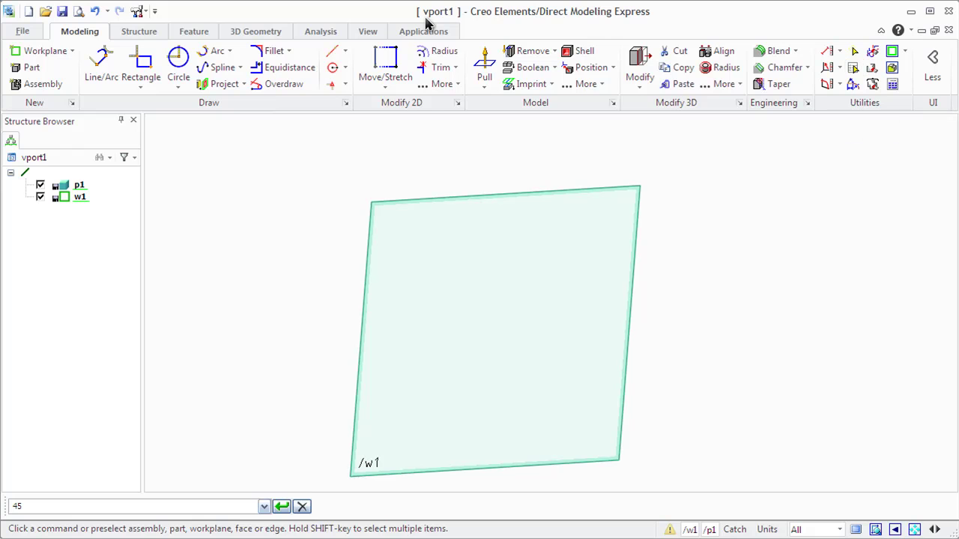
- Browse the Analysis, View and Applications tabs, then return to Modeling
{"action": "left_click", "coordinate": [336, 31]}
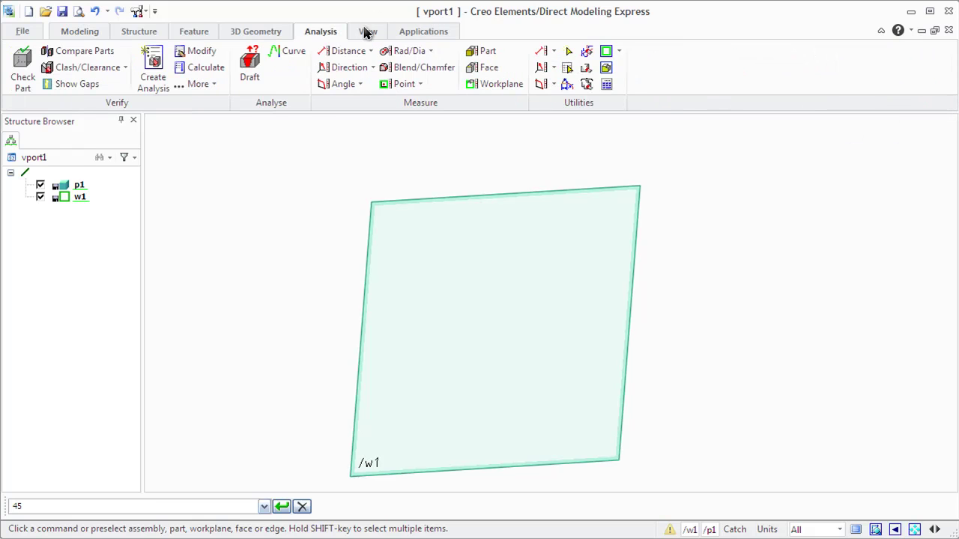
{"action": "left_click", "coordinate": [367, 31]}
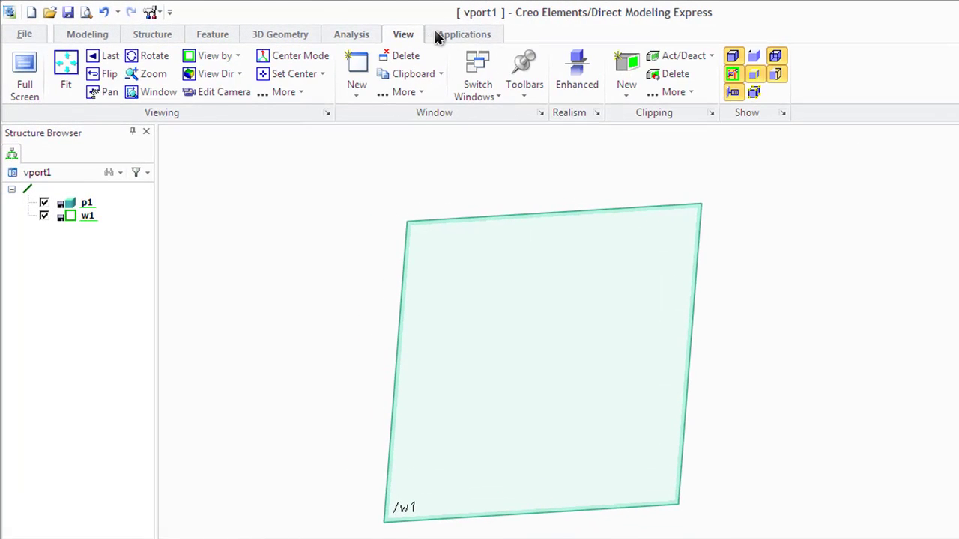
{"action": "left_click", "coordinate": [438, 37]}
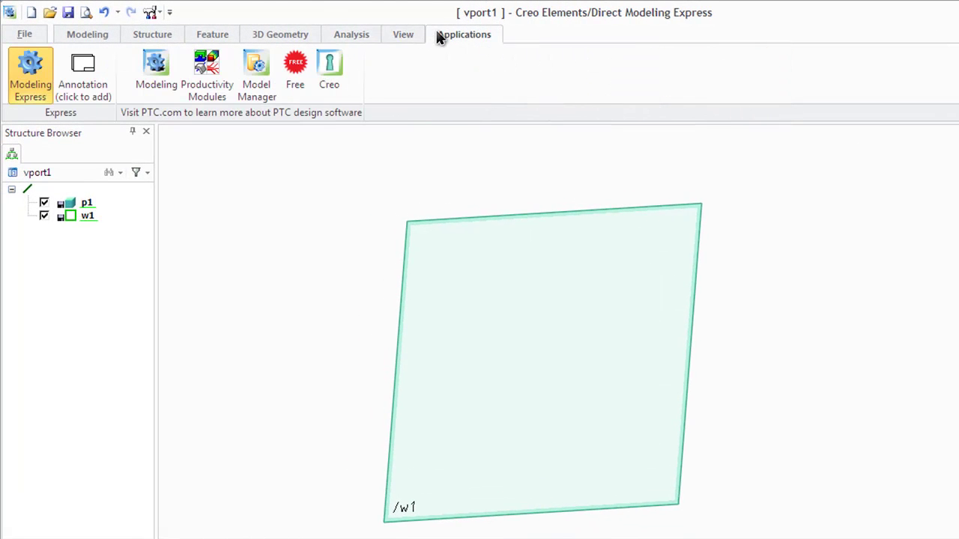
{"action": "left_click", "coordinate": [110, 37]}
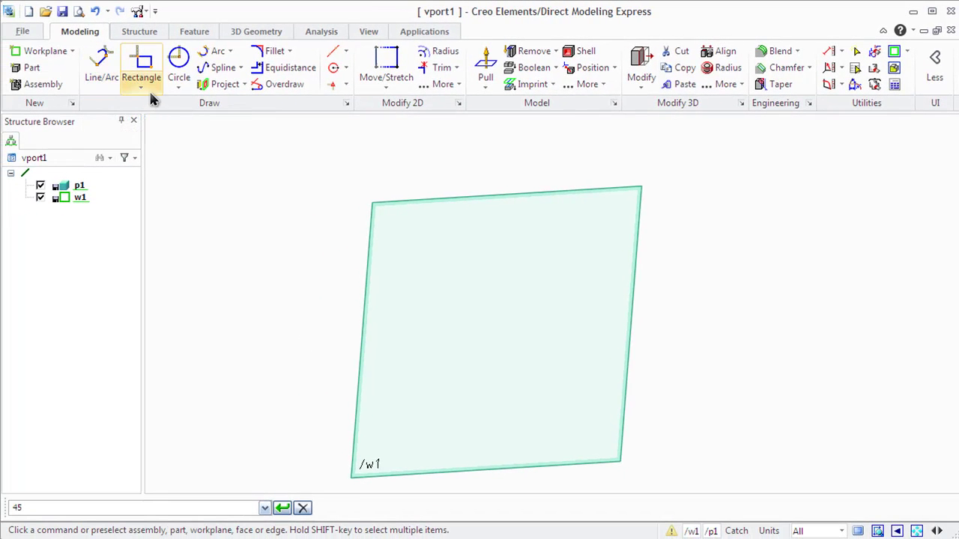
- Preview the Rectangle styles and the Modify 2D More commands, then close both lists
{"action": "left_click", "coordinate": [142, 89]}
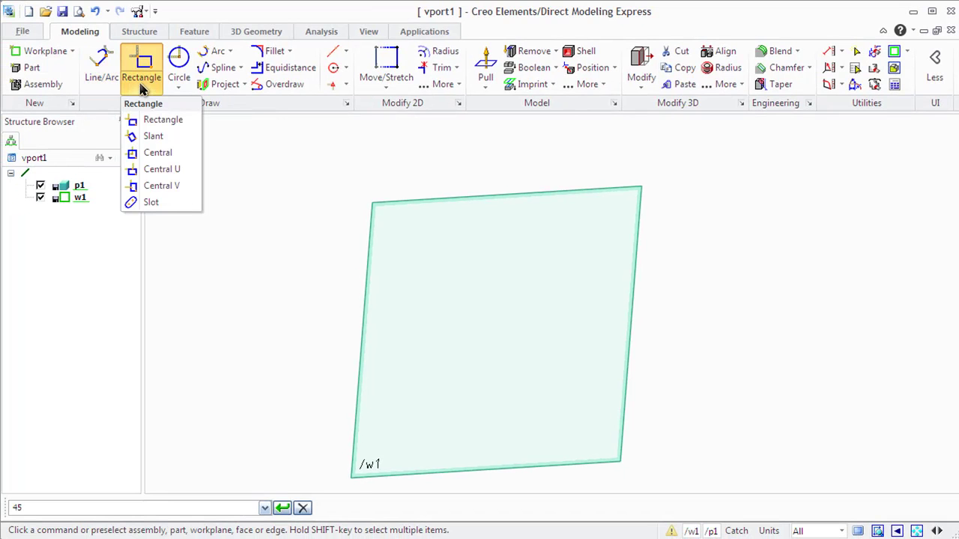
{"action": "left_click", "coordinate": [140, 82]}
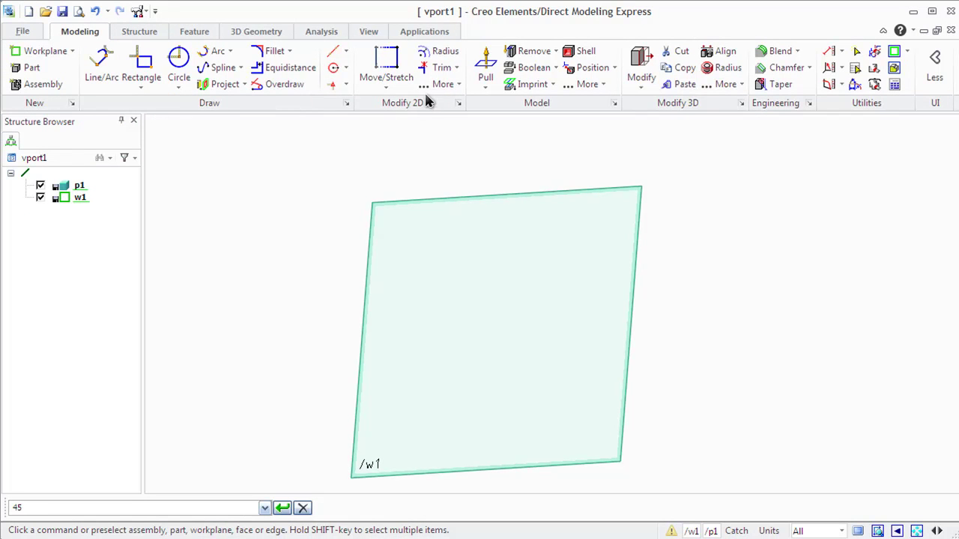
{"action": "left_click", "coordinate": [457, 86]}
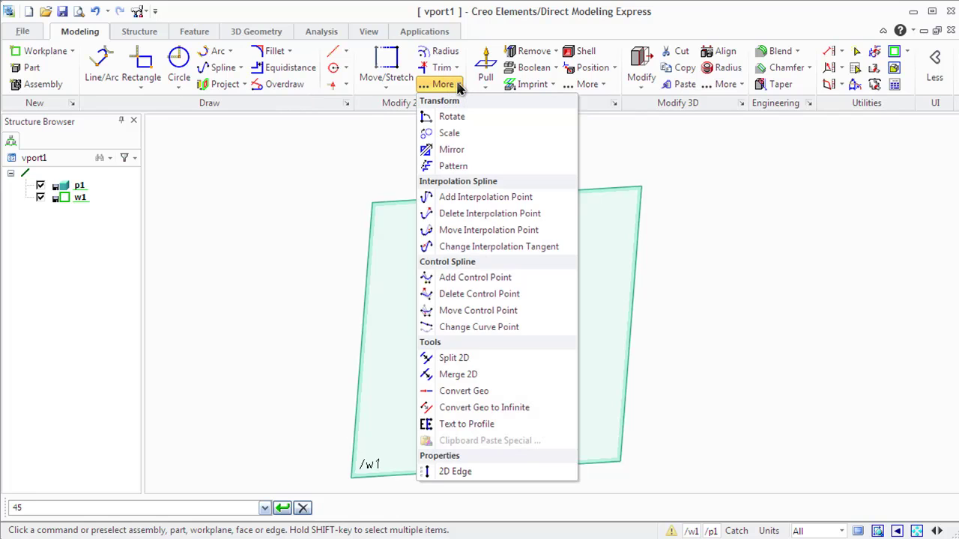
{"action": "left_click", "coordinate": [457, 86]}
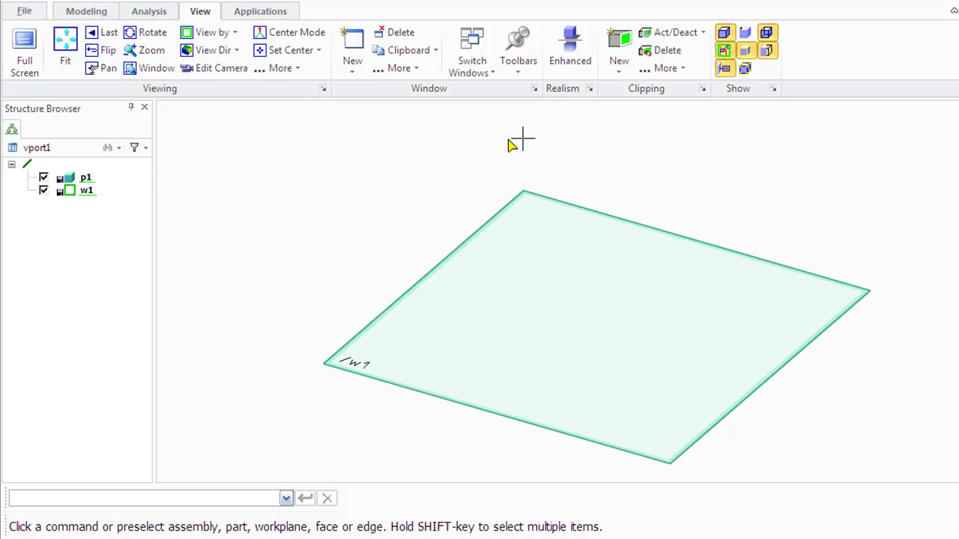
- Uncheck Prompt Bar under View > Toolbars to hide it
{"action": "left_click", "coordinate": [514, 80]}
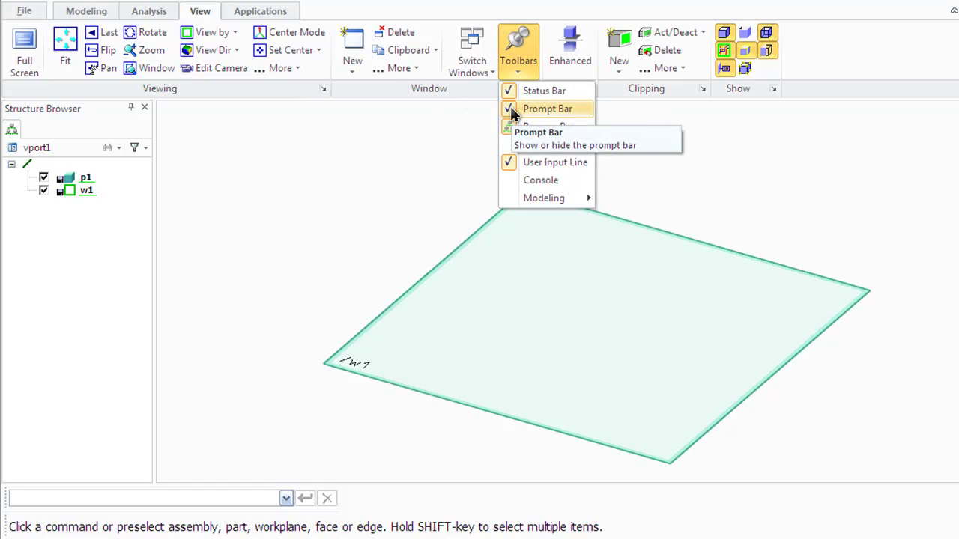
{"action": "left_click", "coordinate": [511, 111]}
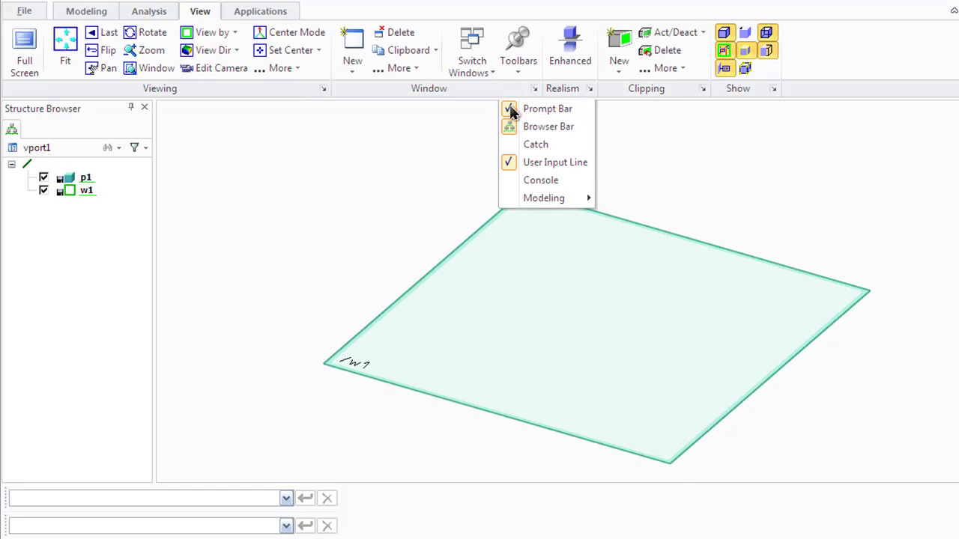
{"action": "left_click", "coordinate": [514, 78]}
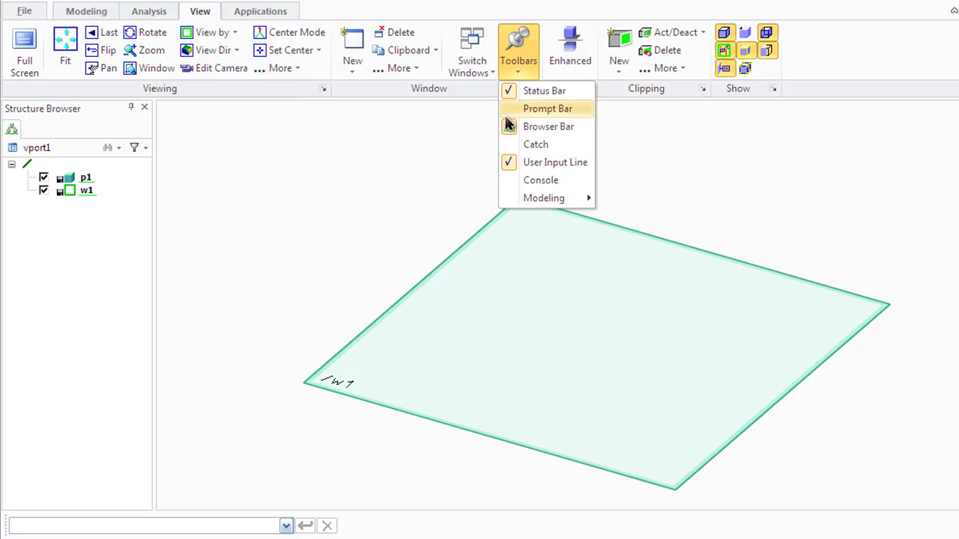
{"action": "left_click", "coordinate": [455, 136]}
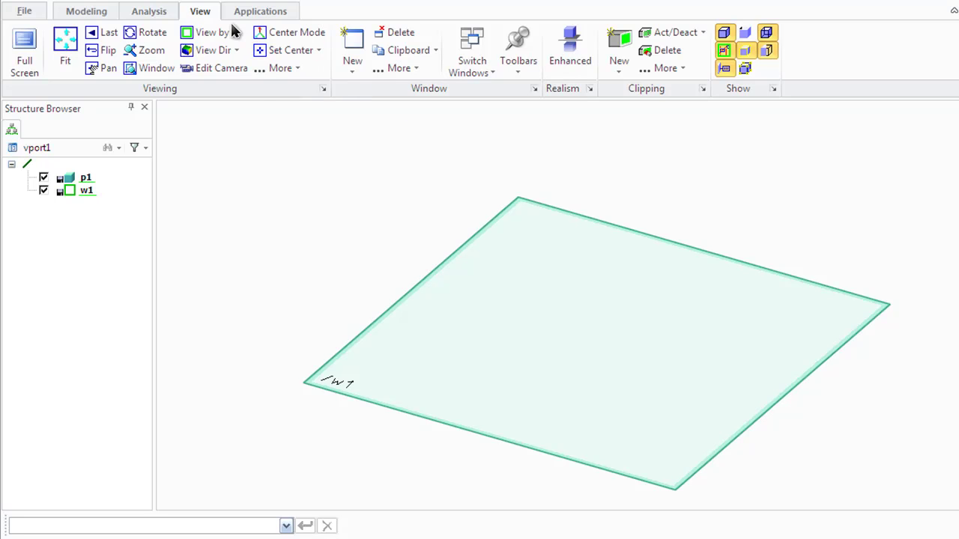
- Cancel a Pull started on part p1 and launch Annotation with a blank drawing sheet
{"action": "left_click", "coordinate": [87, 11]}
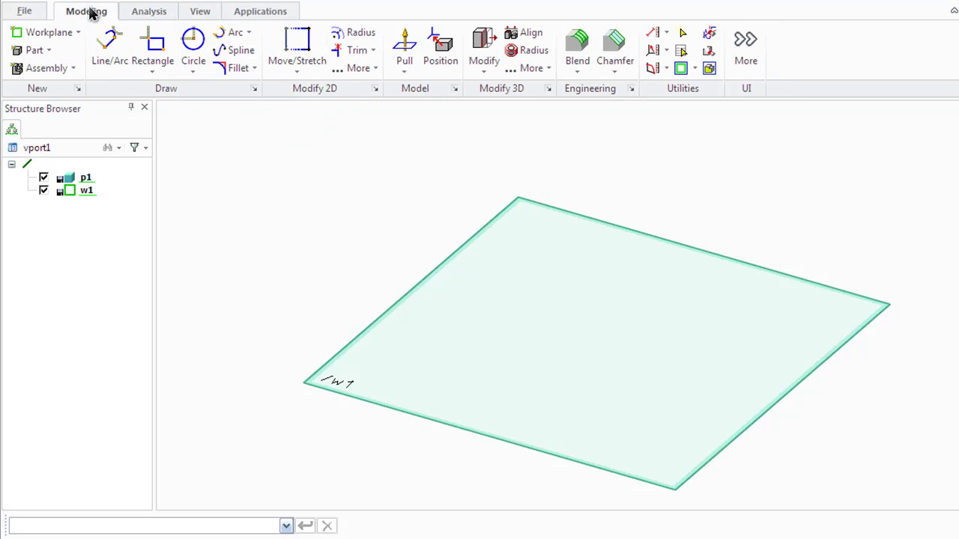
{"action": "left_click", "coordinate": [403, 44]}
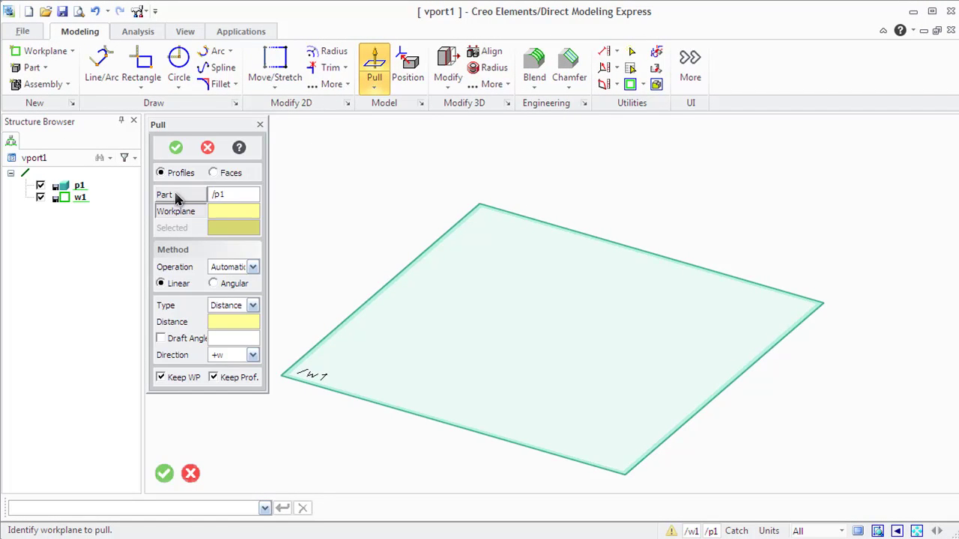
{"action": "left_click", "coordinate": [177, 197]}
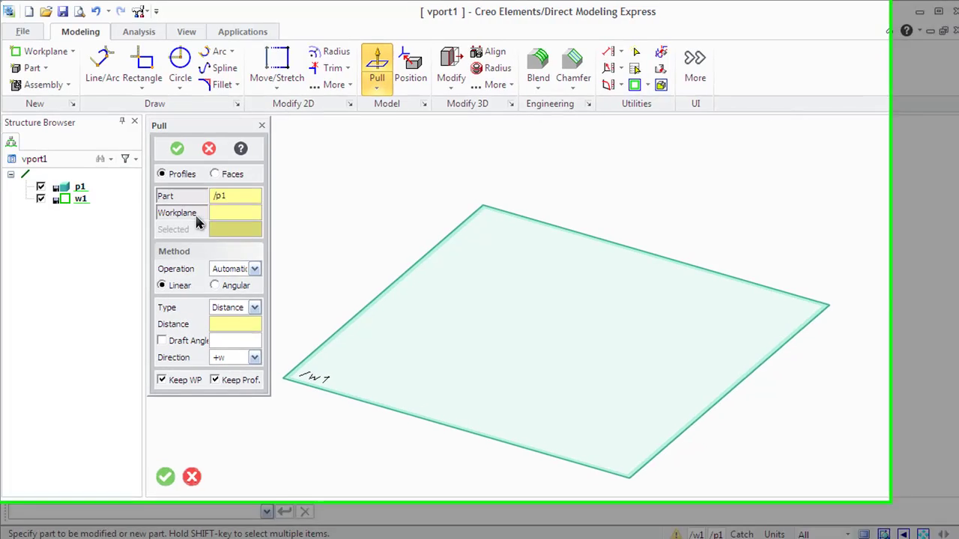
{"action": "left_click", "coordinate": [85, 201]}
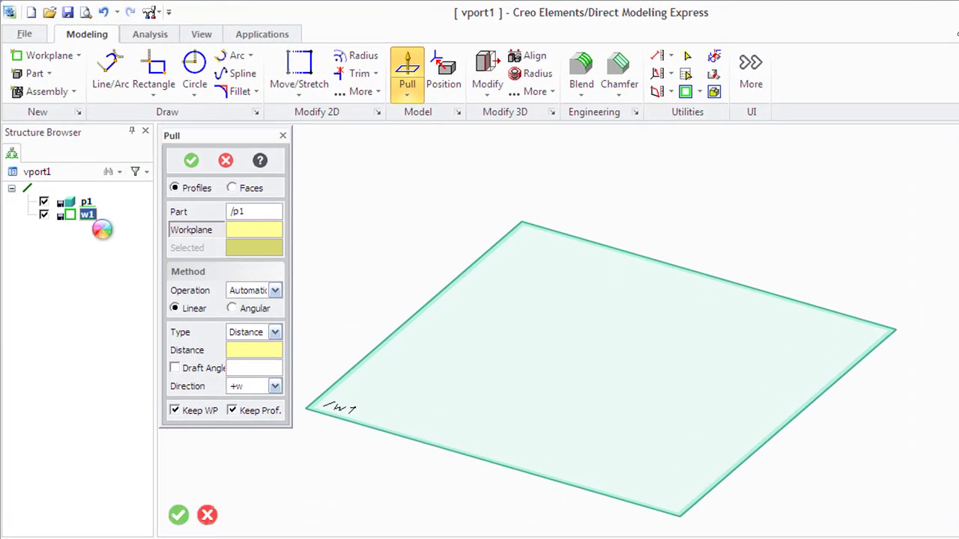
{"action": "left_click", "coordinate": [223, 161]}
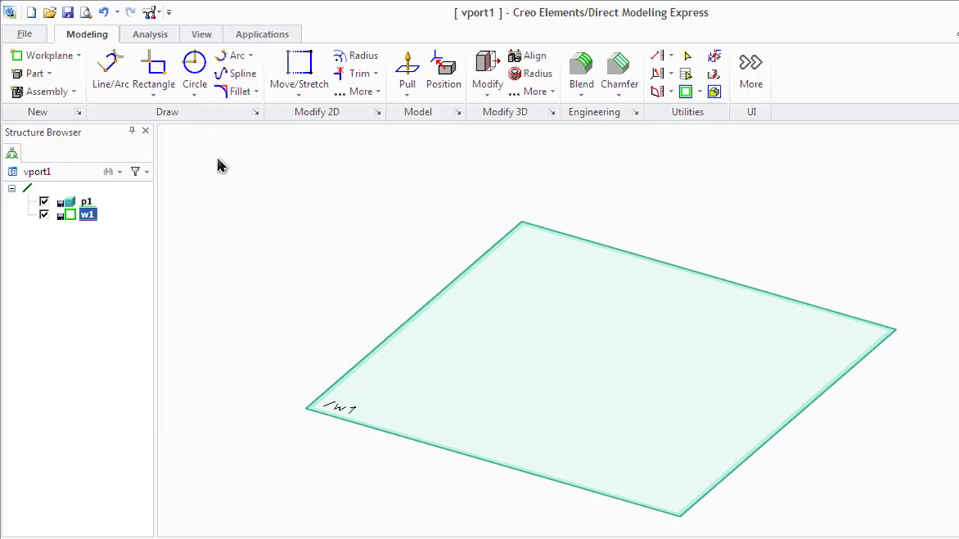
{"action": "left_click", "coordinate": [253, 38]}
{"action": "left_click", "coordinate": [105, 62]}
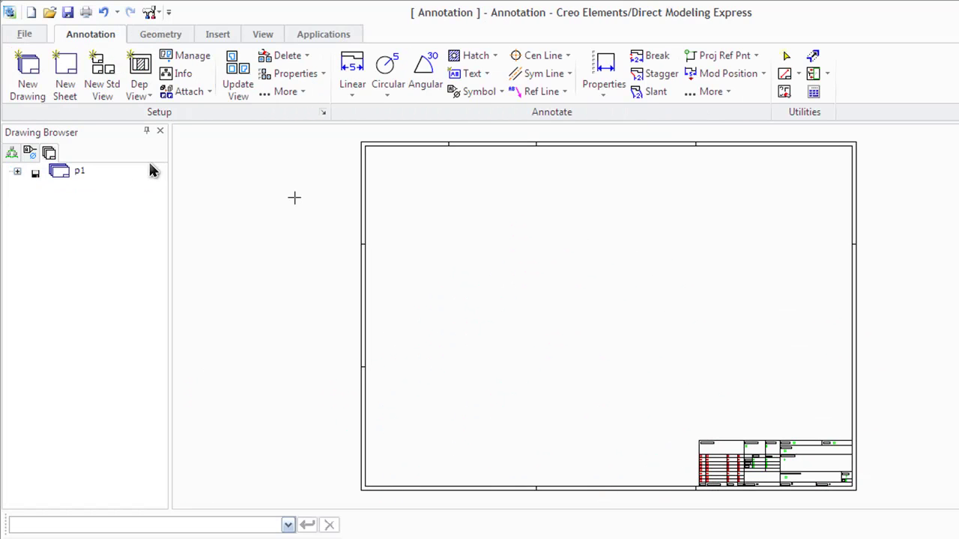
- Browse p1's sheet and the GD&T templates, return to Structure Browser, and enter 25
{"action": "left_click", "coordinate": [16, 172]}
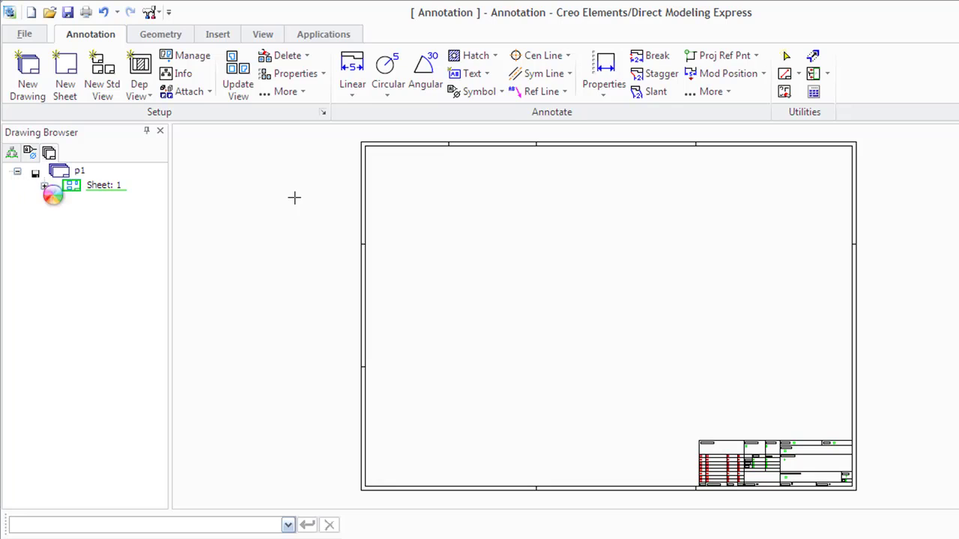
{"action": "left_click", "coordinate": [30, 153]}
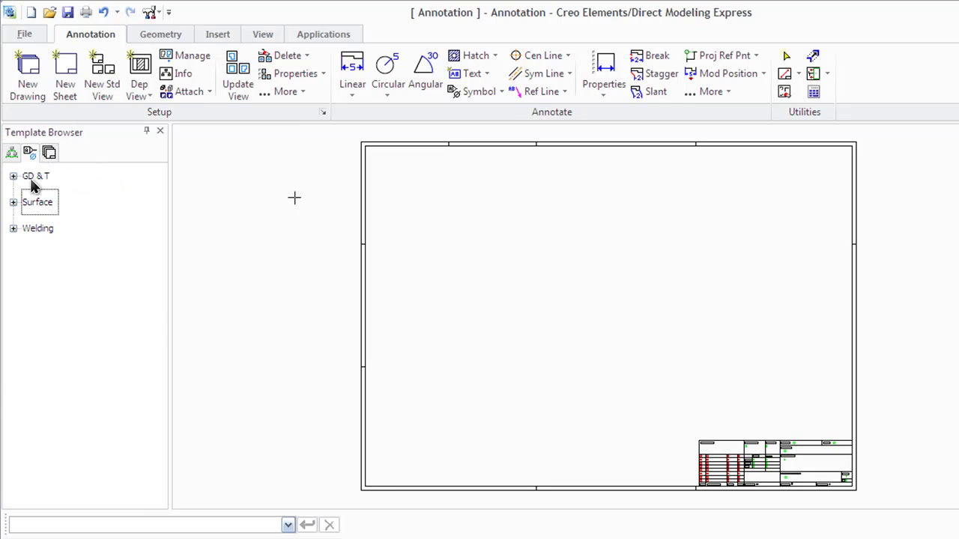
{"action": "left_click", "coordinate": [32, 179]}
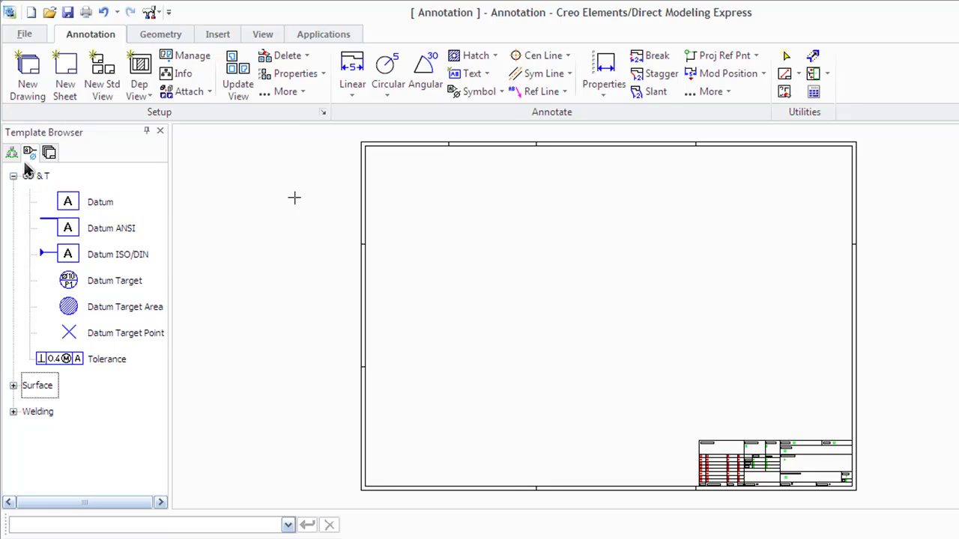
{"action": "left_click", "coordinate": [11, 154]}
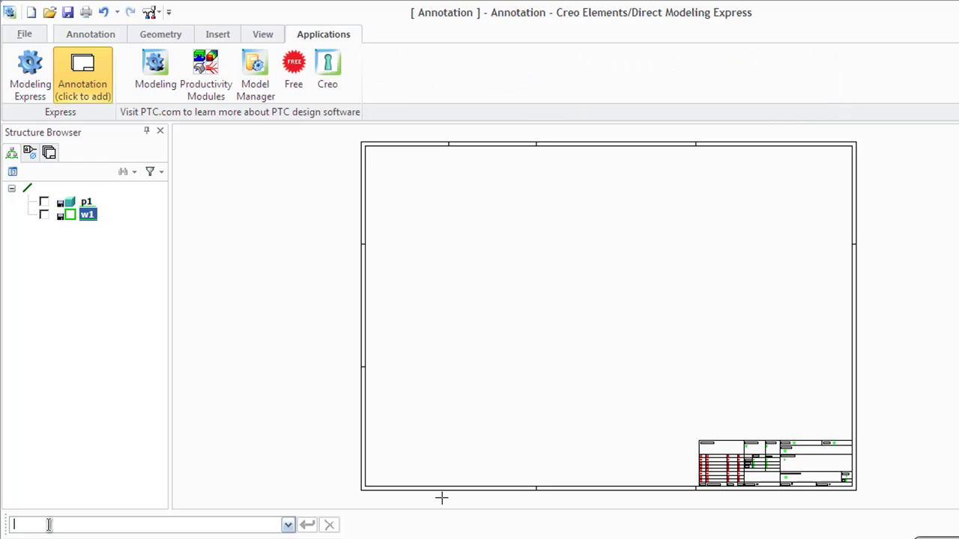
{"action": "type", "text": "2"}
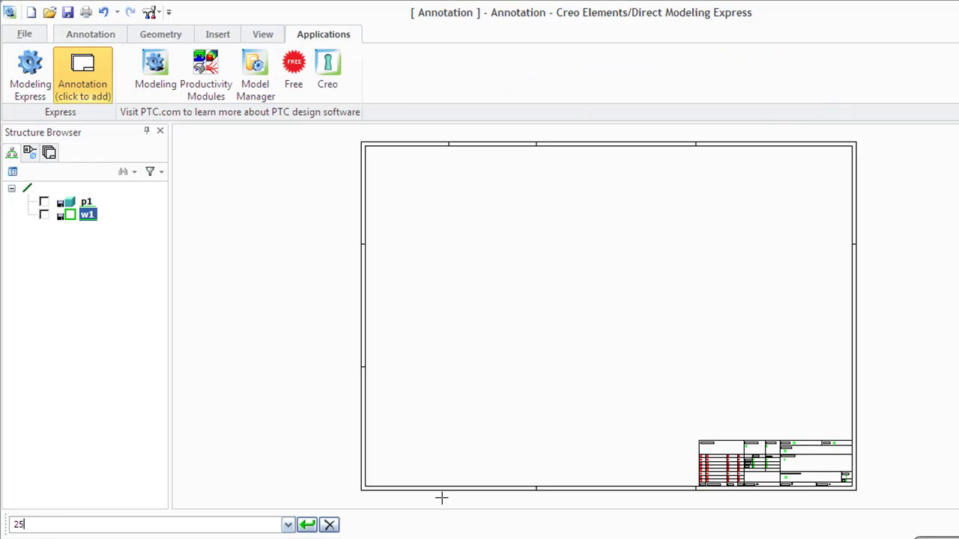
{"action": "type", "text": "5"}
{"action": "key", "text": "Return"}
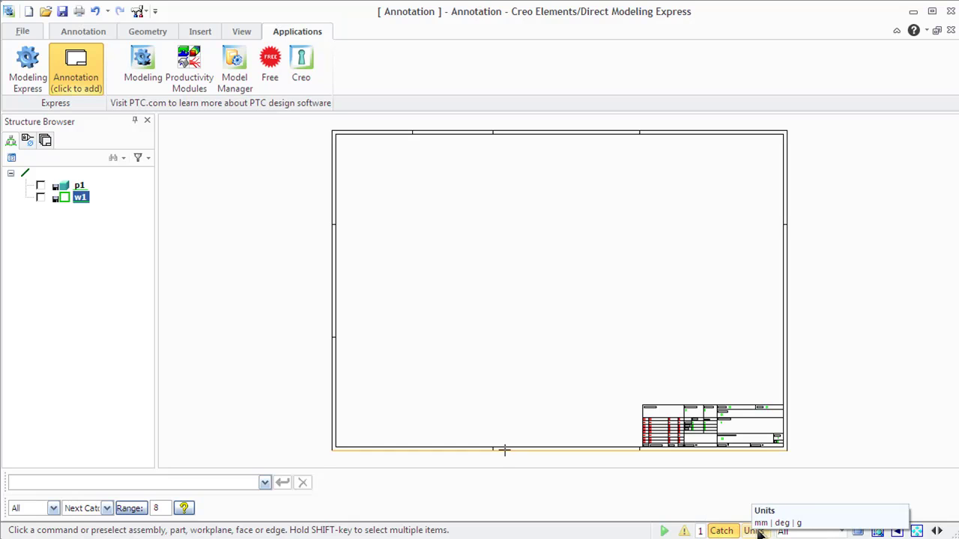
- Keep the selection filter at All and switch back to Modeling Express
{"action": "left_click", "coordinate": [844, 531]}
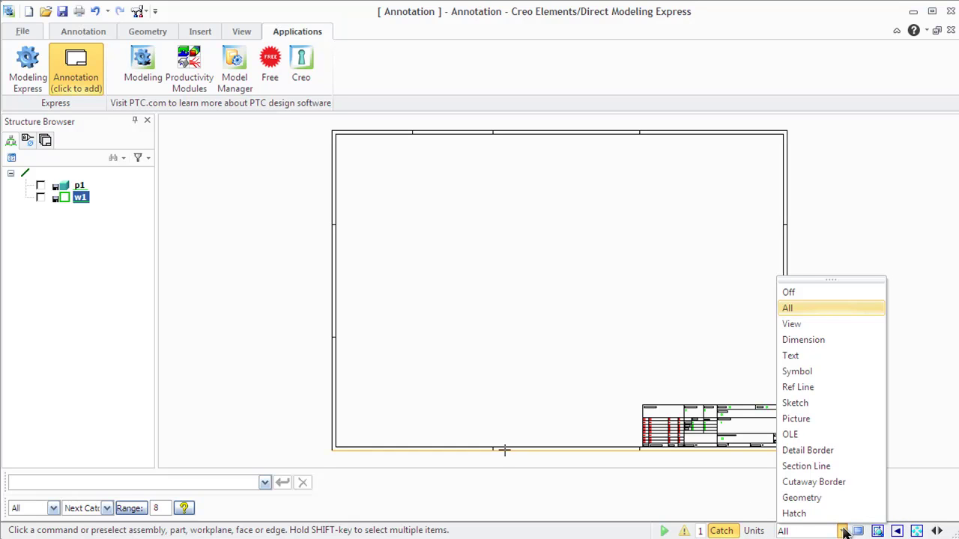
{"action": "left_click", "coordinate": [843, 532]}
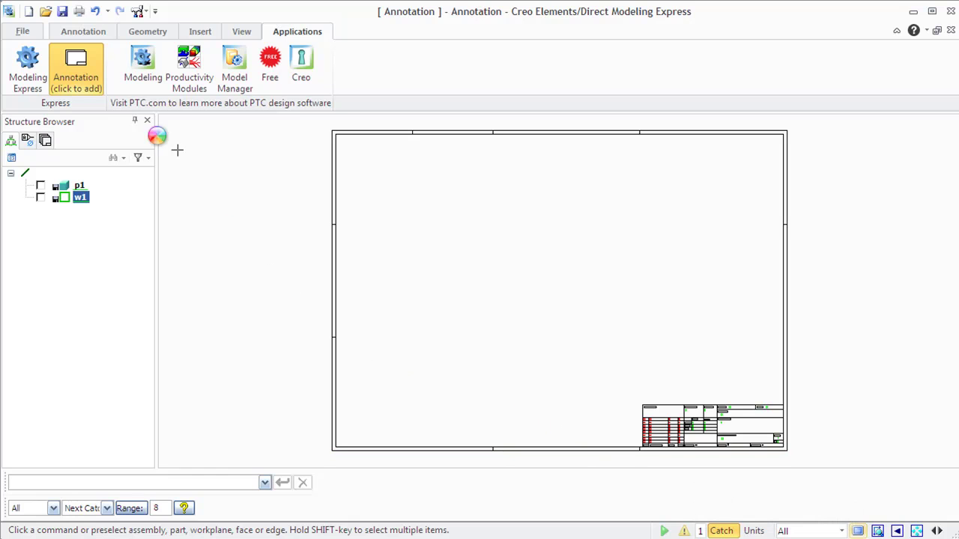
{"action": "left_click", "coordinate": [27, 64]}
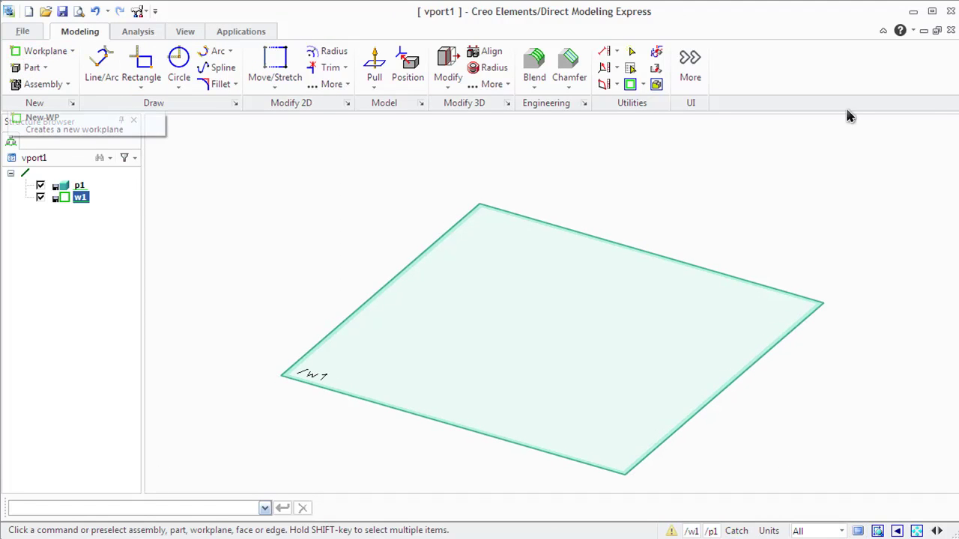
- Click More in the UI group to expand the ribbon, then open the Structure tab
{"action": "left_click", "coordinate": [700, 75]}
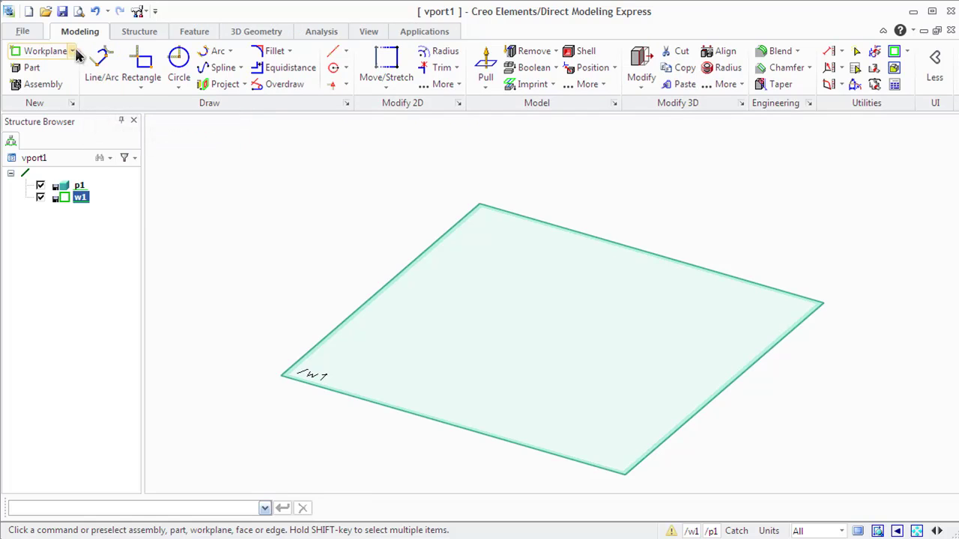
{"action": "left_click", "coordinate": [140, 32]}
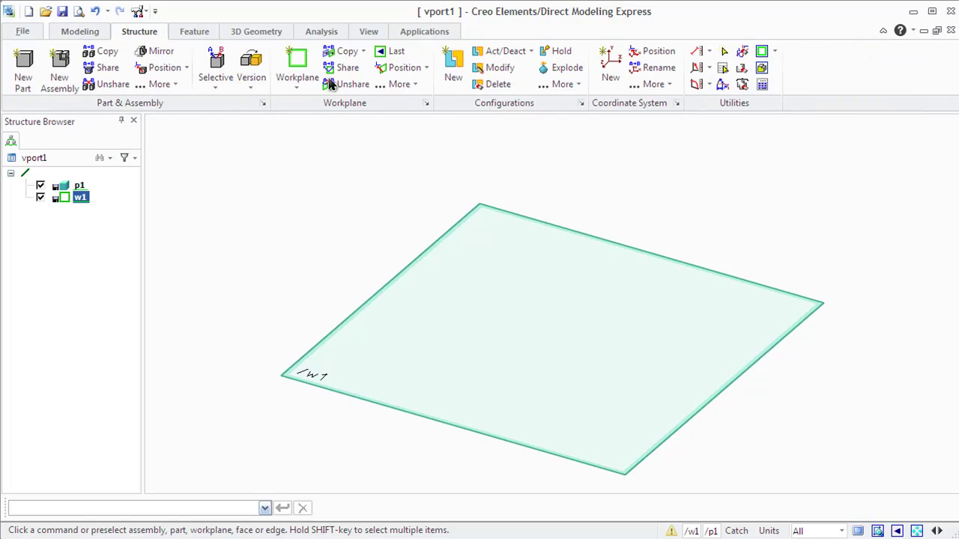
- Open the Workplane properties for workplane w1
{"action": "left_click", "coordinate": [416, 85]}
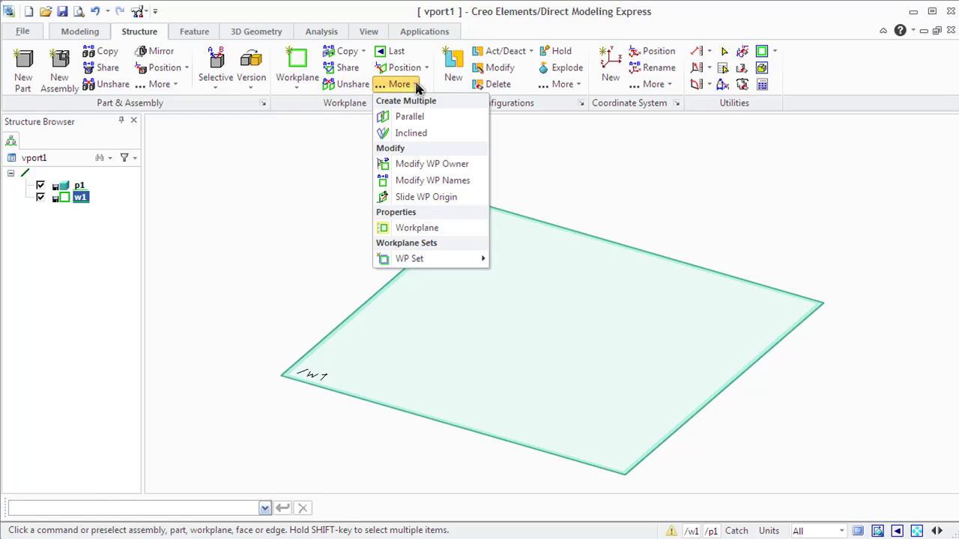
{"action": "left_click", "coordinate": [407, 229]}
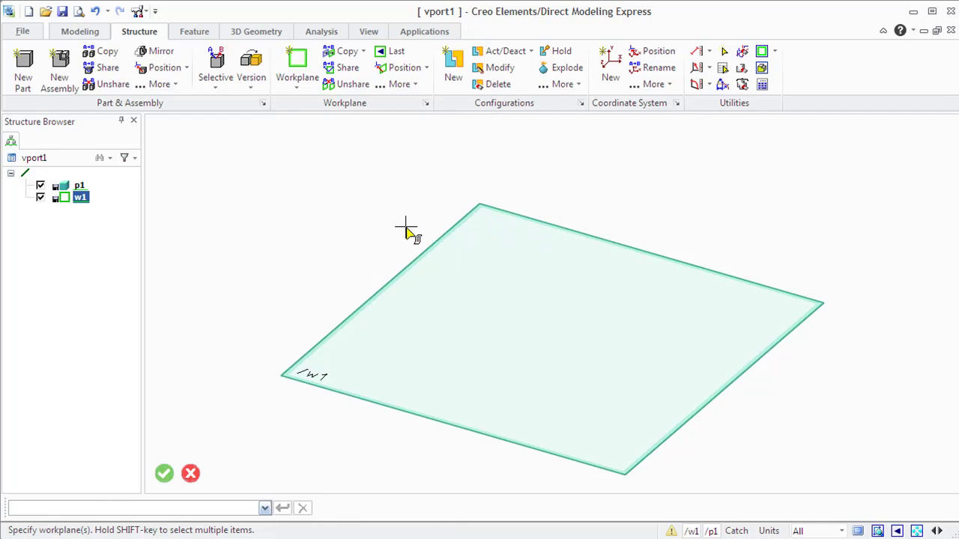
{"action": "left_click", "coordinate": [449, 276]}
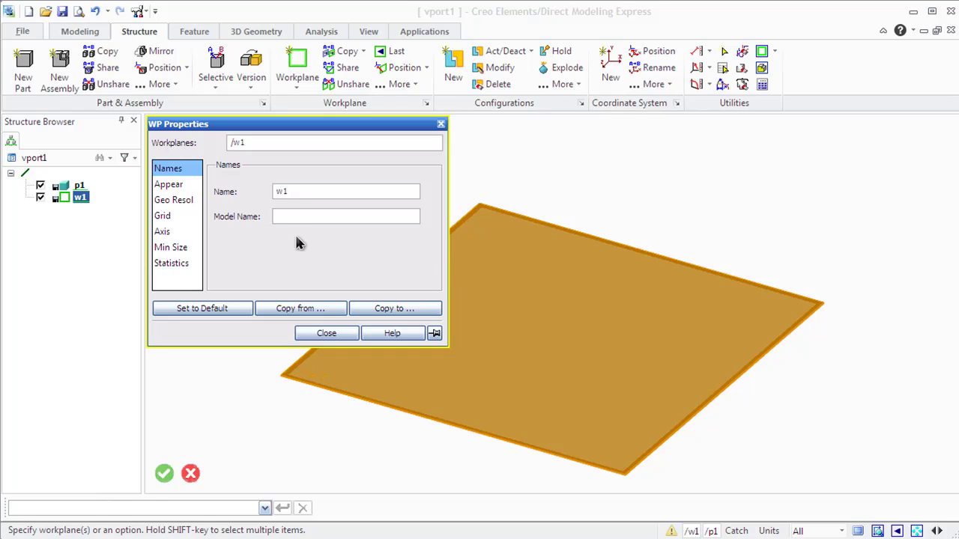
- Review w1's Appear, Geo Resol, Grid, Axis, Min Size and Statistics pages
{"action": "left_click", "coordinate": [172, 185]}
{"action": "left_click", "coordinate": [178, 209]}
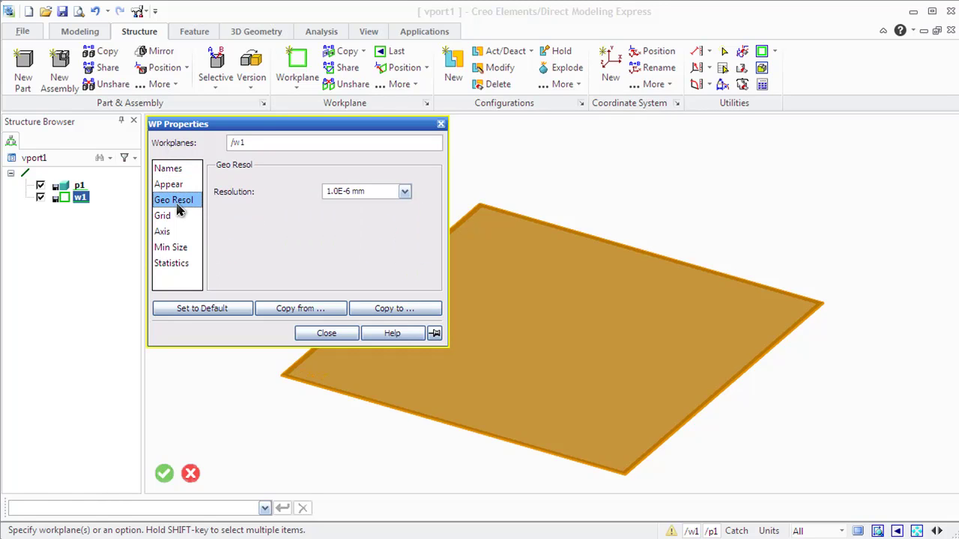
{"action": "left_click", "coordinate": [178, 219]}
{"action": "left_click", "coordinate": [164, 232]}
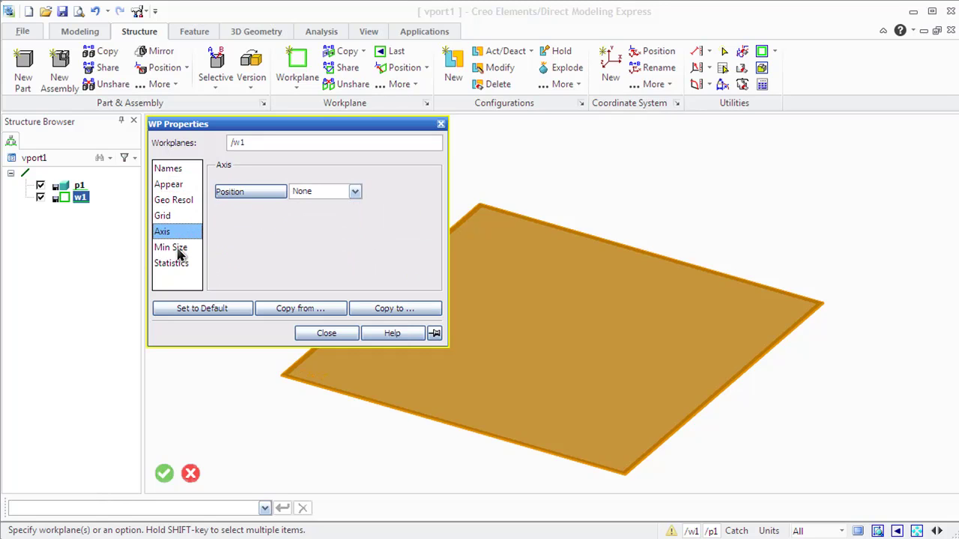
{"action": "left_click", "coordinate": [179, 253]}
{"action": "left_click", "coordinate": [182, 266]}
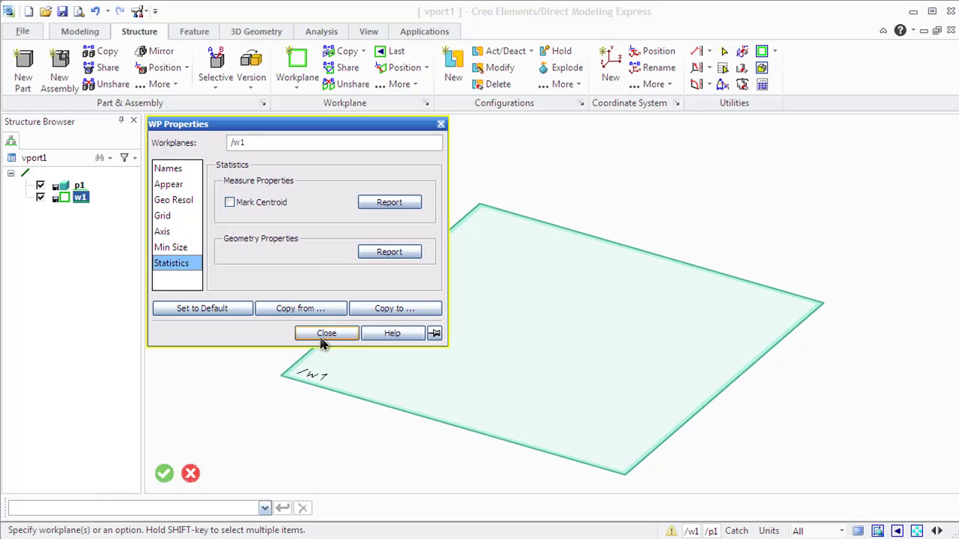
- Close WP Properties and review the Units system settings' Save, Measure and Name Suffix pages unchanged
{"action": "left_click", "coordinate": [323, 339]}
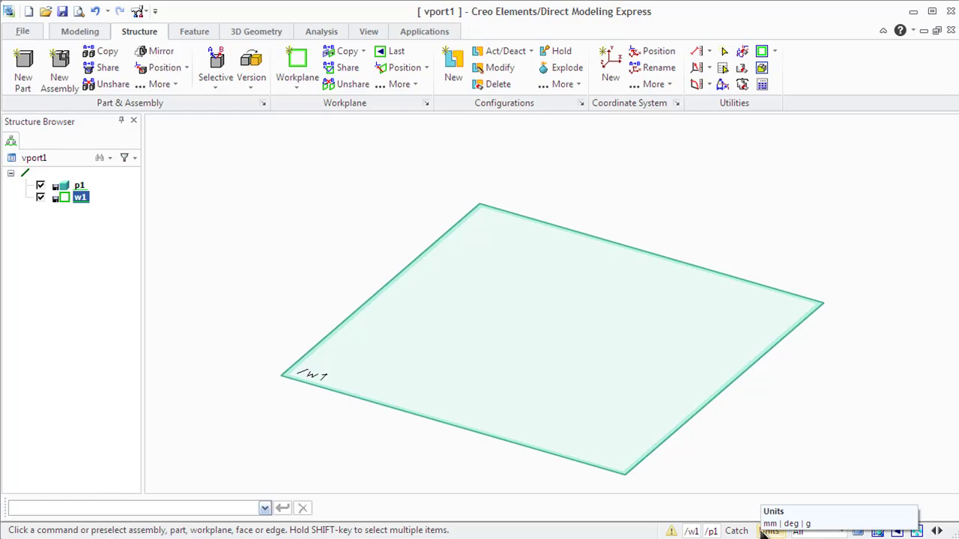
{"action": "left_click", "coordinate": [767, 531]}
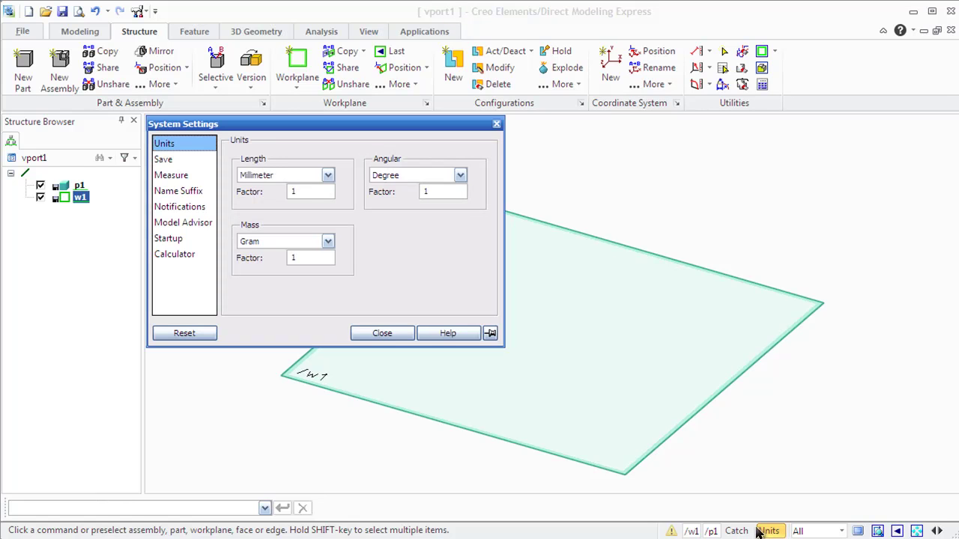
{"action": "left_click", "coordinate": [174, 163]}
{"action": "left_click", "coordinate": [177, 177]}
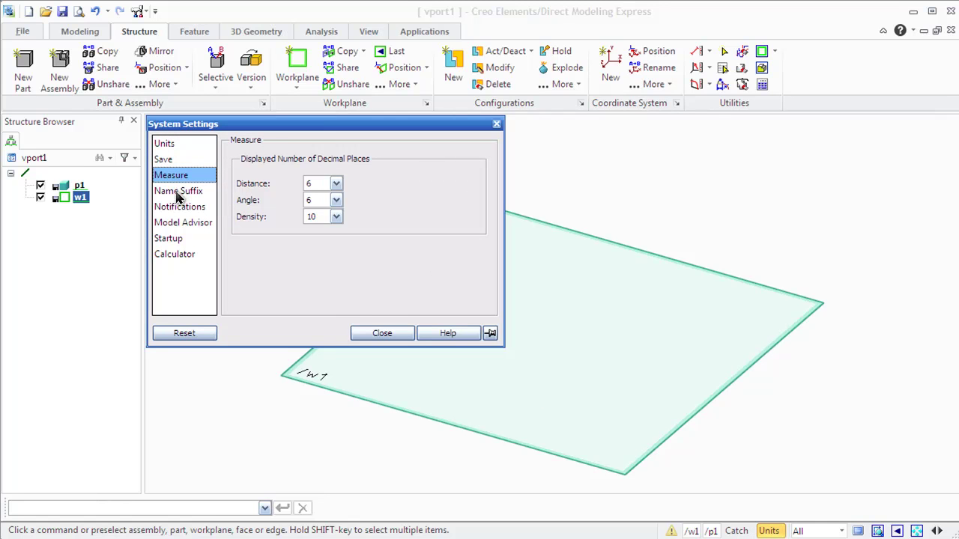
{"action": "left_click", "coordinate": [178, 193]}
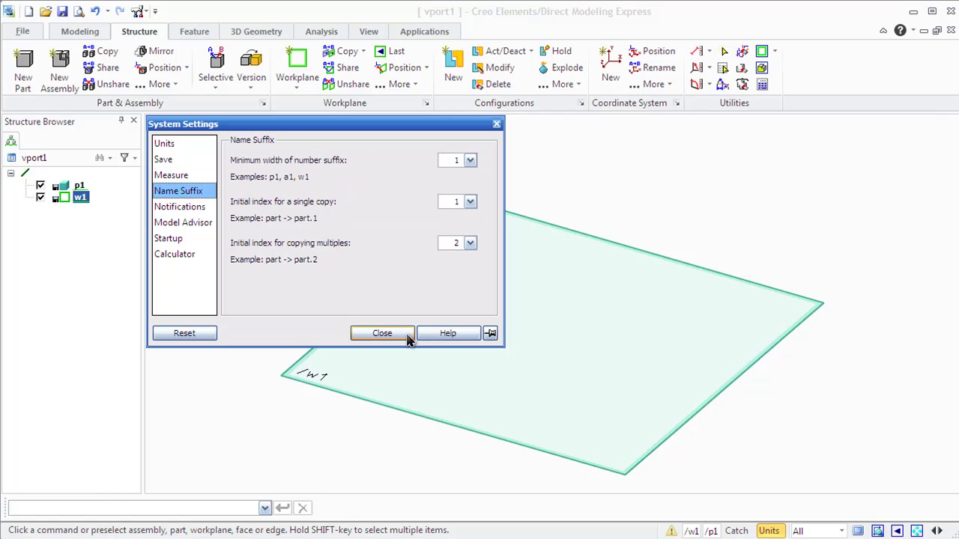
{"action": "left_click", "coordinate": [382, 333]}
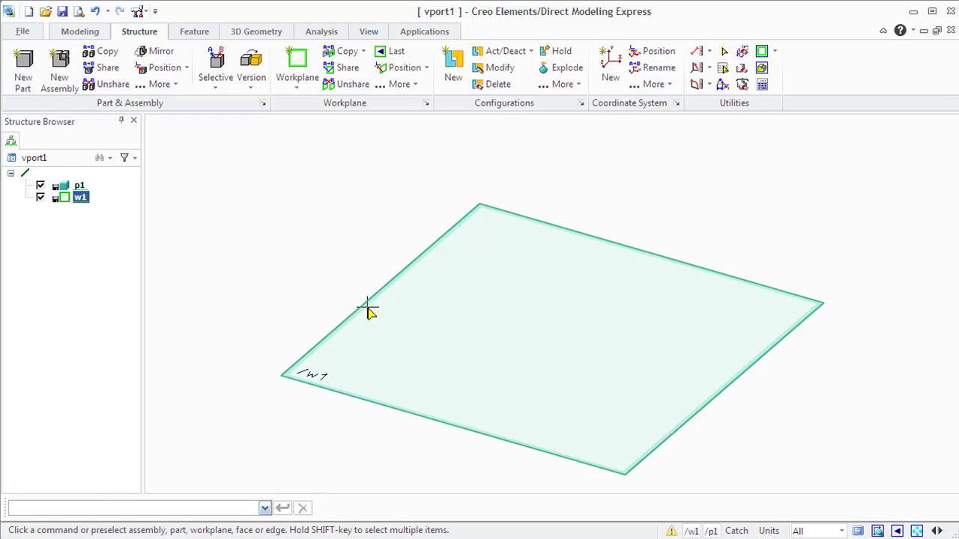
- View workplane w1 straight on and bring up the Modeling tab's Draw commands
{"action": "right_click", "coordinate": [324, 279]}
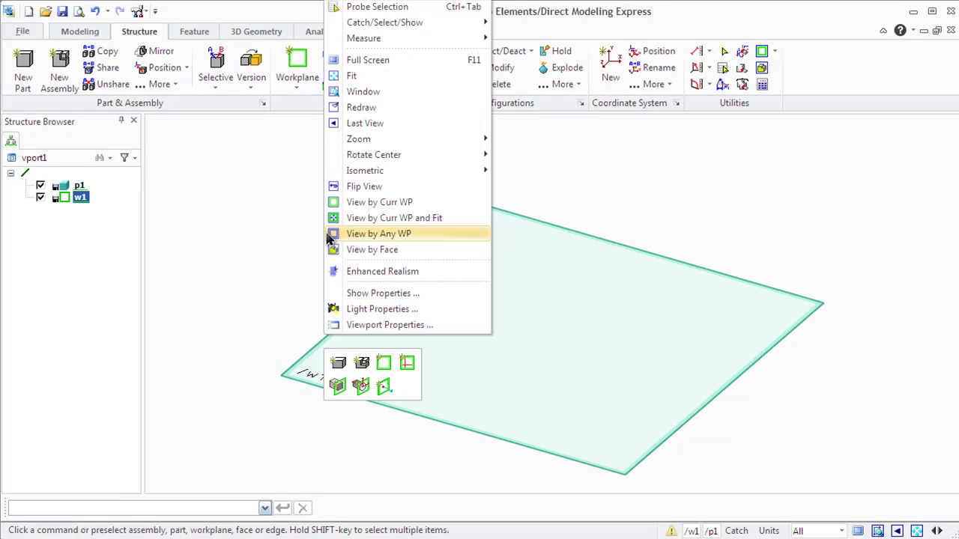
{"action": "left_click", "coordinate": [378, 202]}
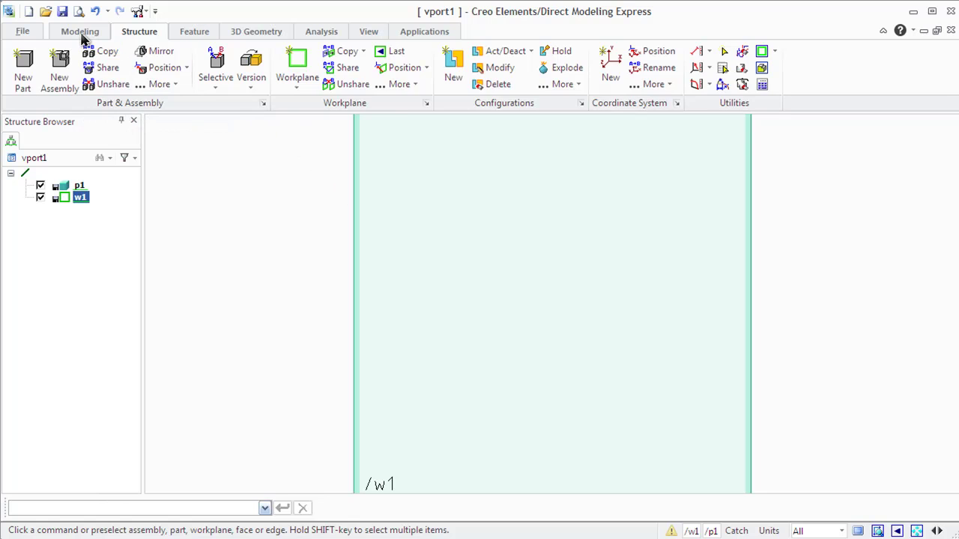
{"action": "left_click", "coordinate": [80, 34]}
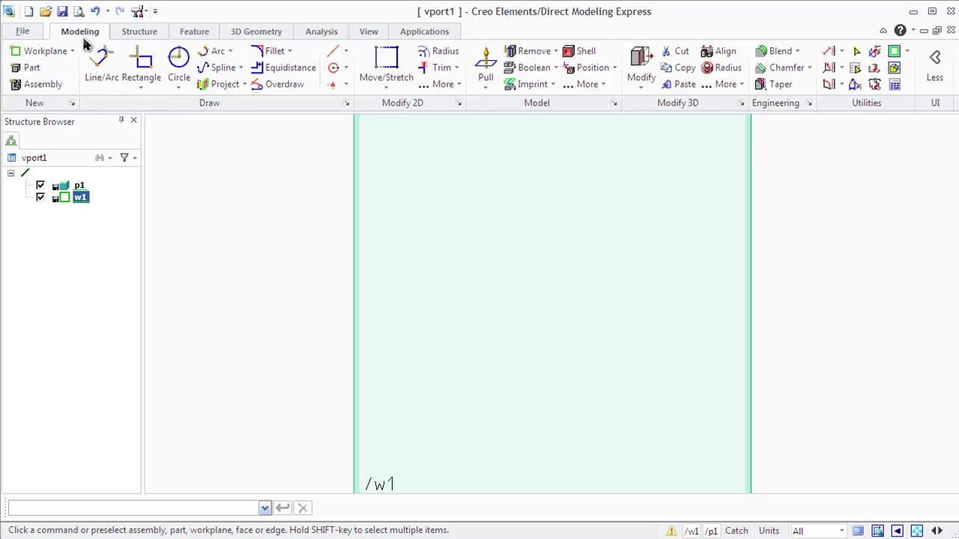
- Draw a 92 by 52 rectangle on workplane w1
{"action": "left_click", "coordinate": [141, 59]}
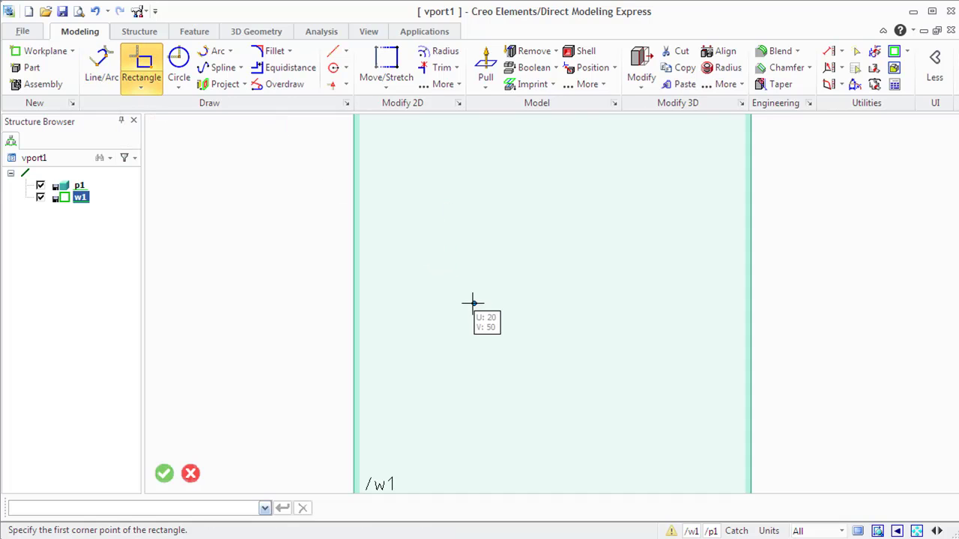
{"action": "left_click", "coordinate": [456, 284]}
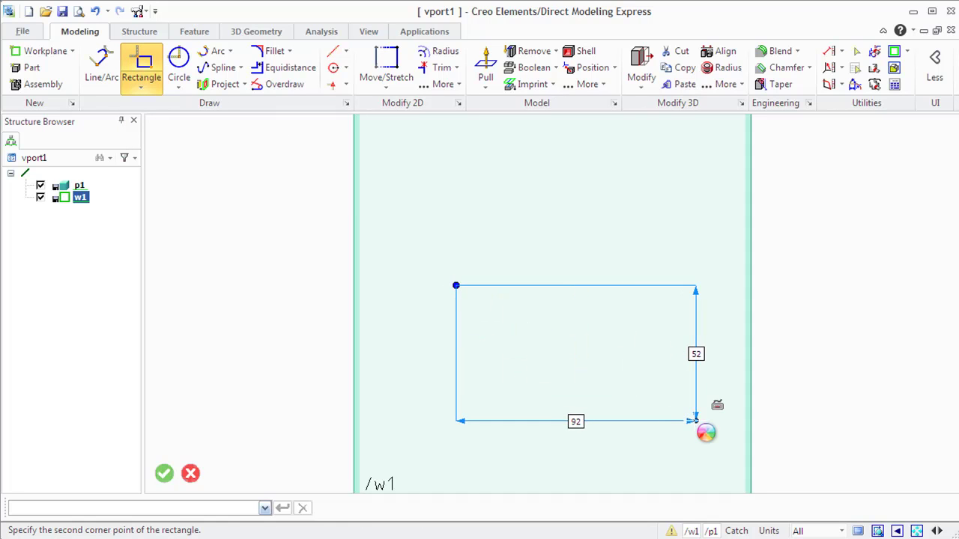
{"action": "left_click", "coordinate": [695, 420]}
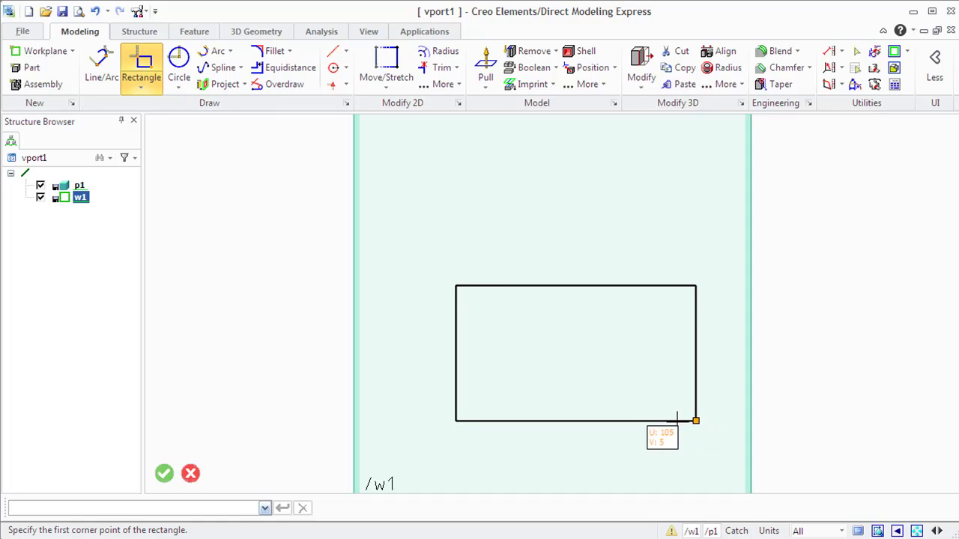
- Add a radius-13 circle at the rectangle's centre
{"action": "left_click", "coordinate": [176, 60]}
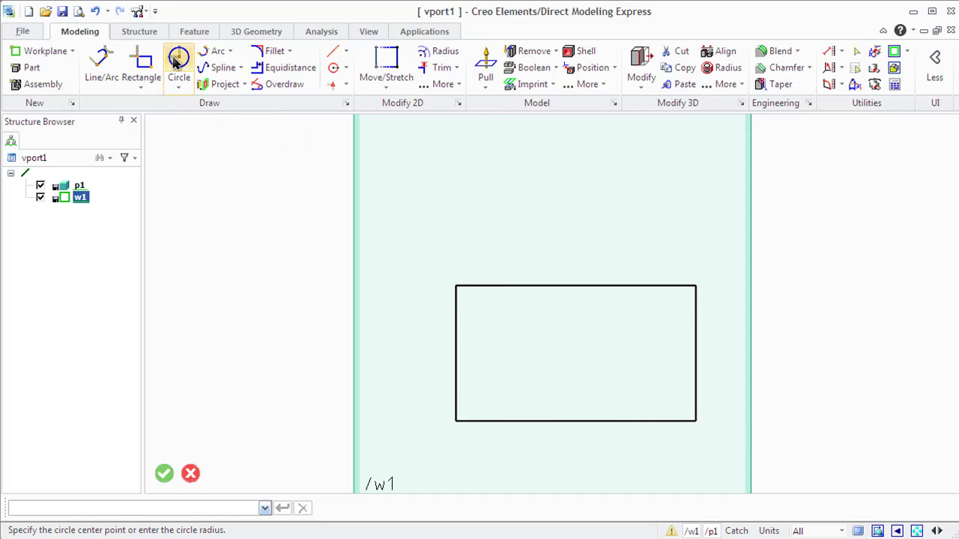
{"action": "left_click", "coordinate": [570, 359]}
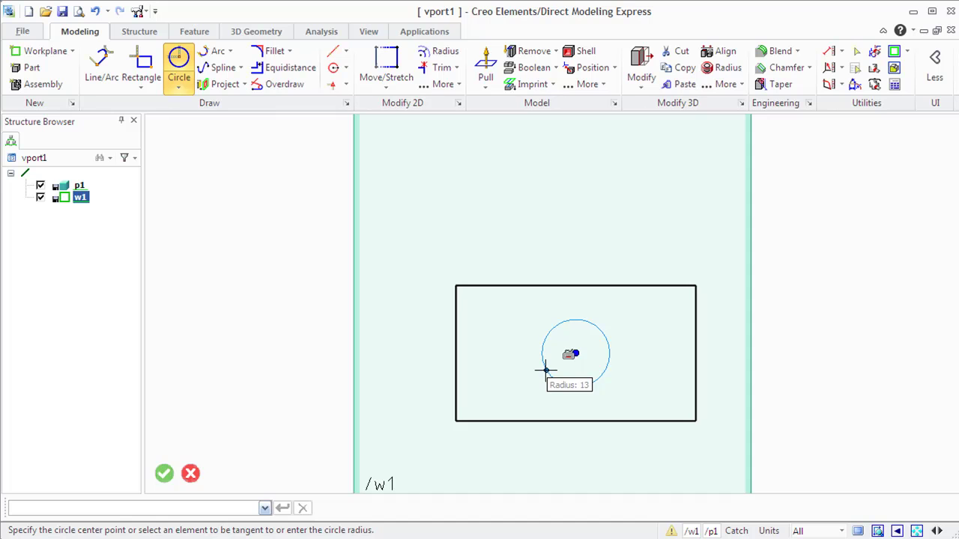
{"action": "left_click", "coordinate": [545, 369]}
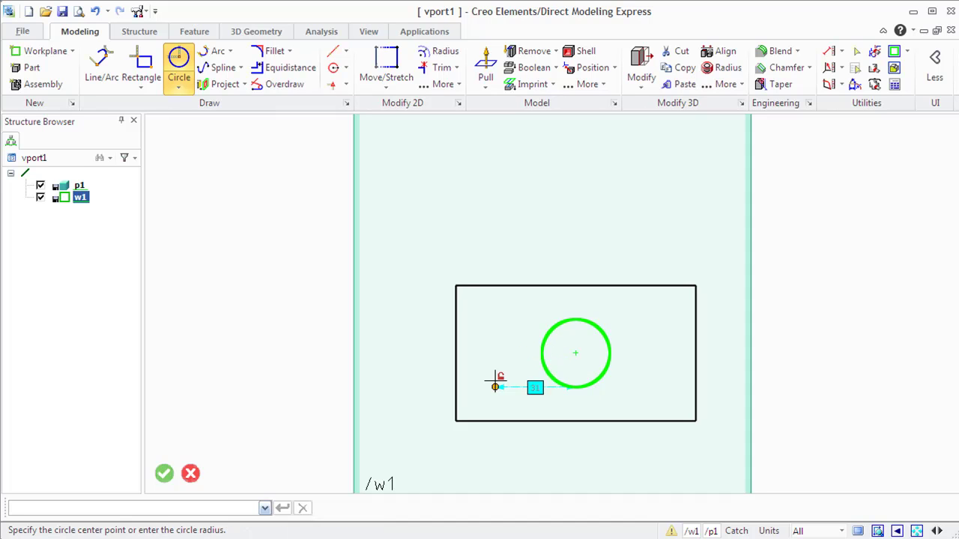
{"action": "left_click", "coordinate": [165, 473]}
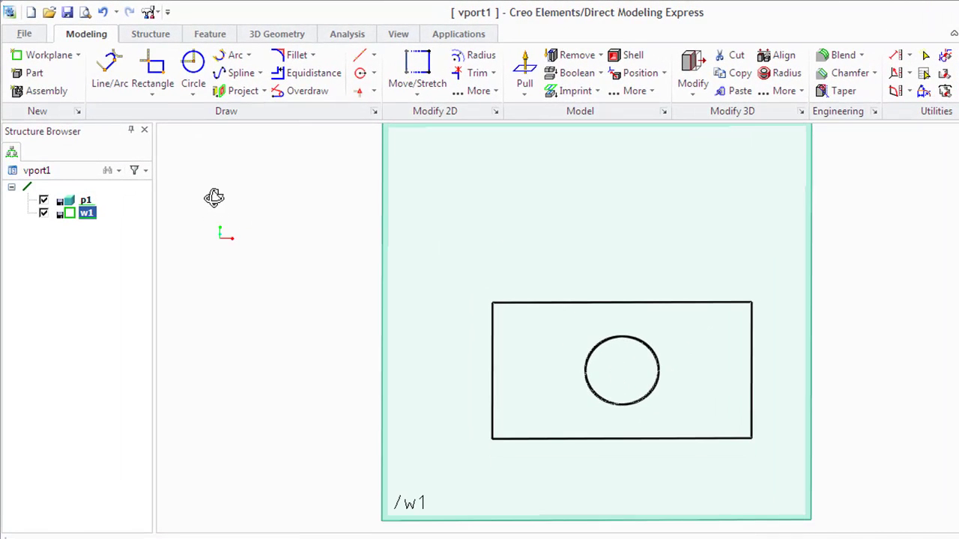
- Tilt the view and start a Pull on w1's sketch profile
{"action": "middle_click_drag", "start_coordinate": [213, 197], "coordinate": [192, 170]}
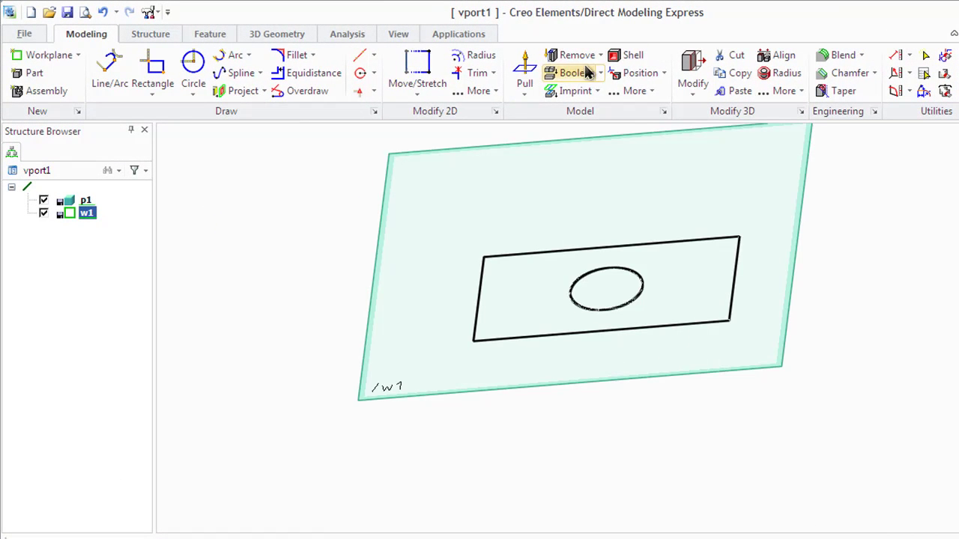
{"action": "left_click", "coordinate": [526, 69]}
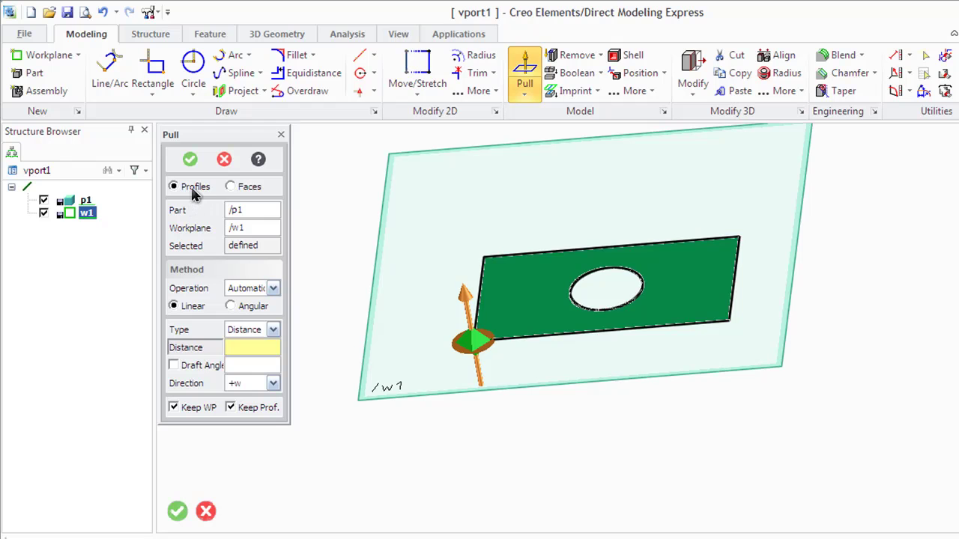
{"action": "left_click", "coordinate": [230, 186]}
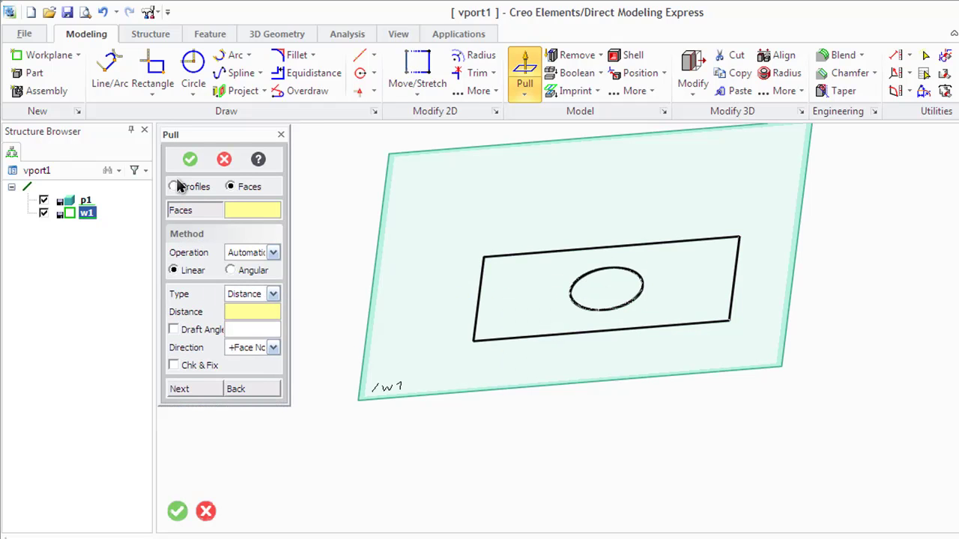
{"action": "left_click", "coordinate": [174, 186]}
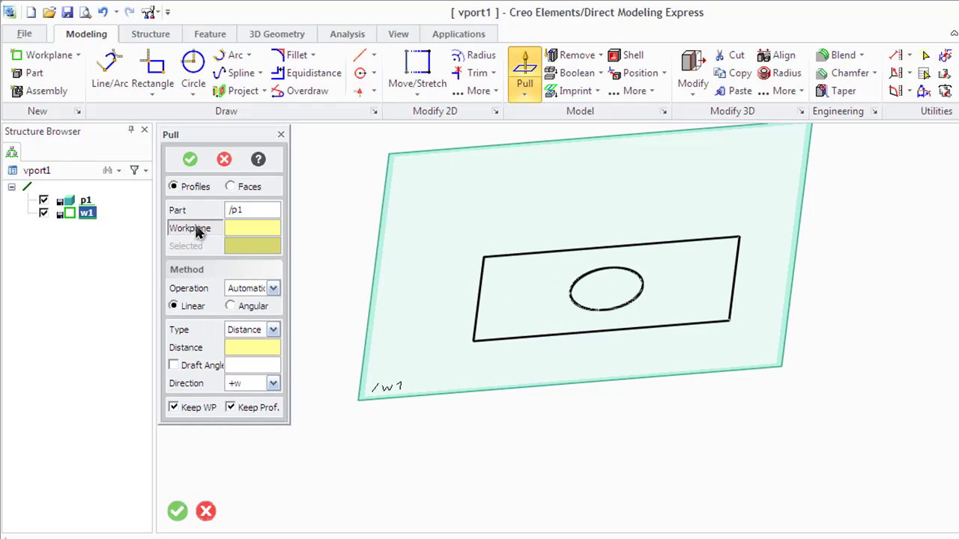
{"action": "left_click", "coordinate": [94, 216]}
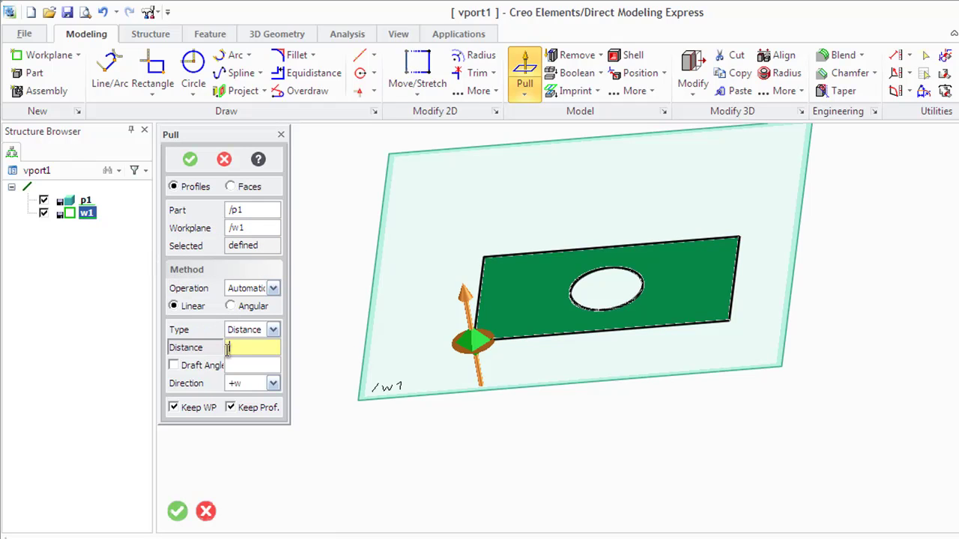
- Set the pull direction to Both Sides and enter a distance of 3
{"action": "left_click", "coordinate": [251, 384]}
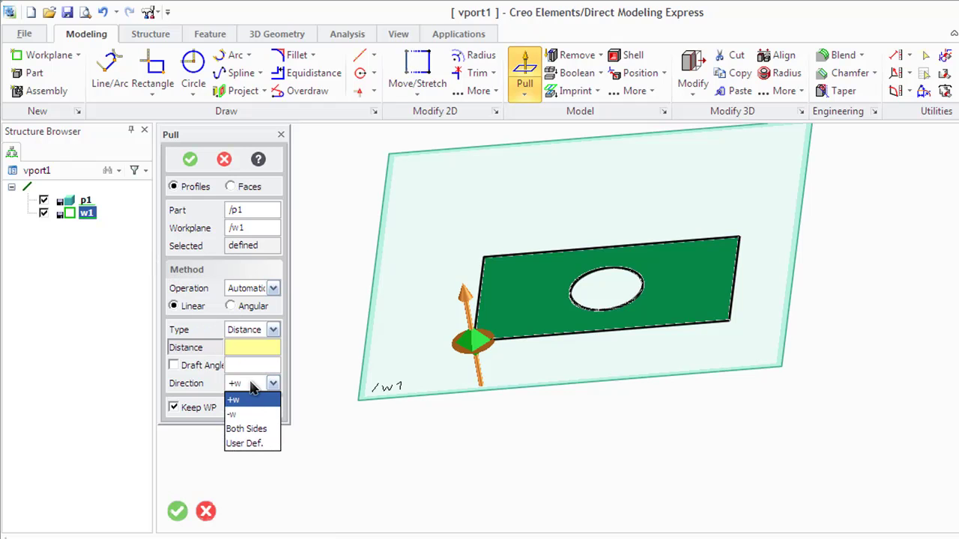
{"action": "left_click", "coordinate": [252, 429]}
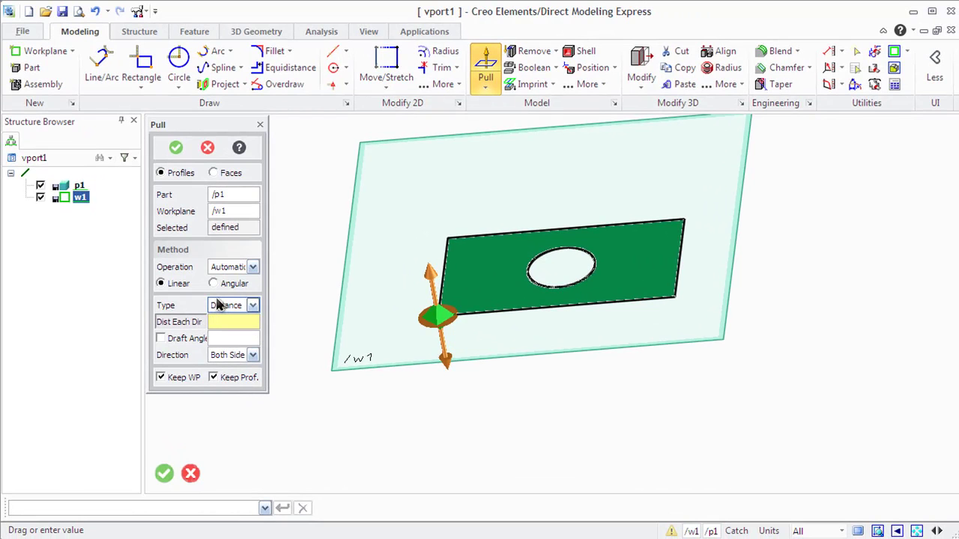
{"action": "type", "text": "30"}
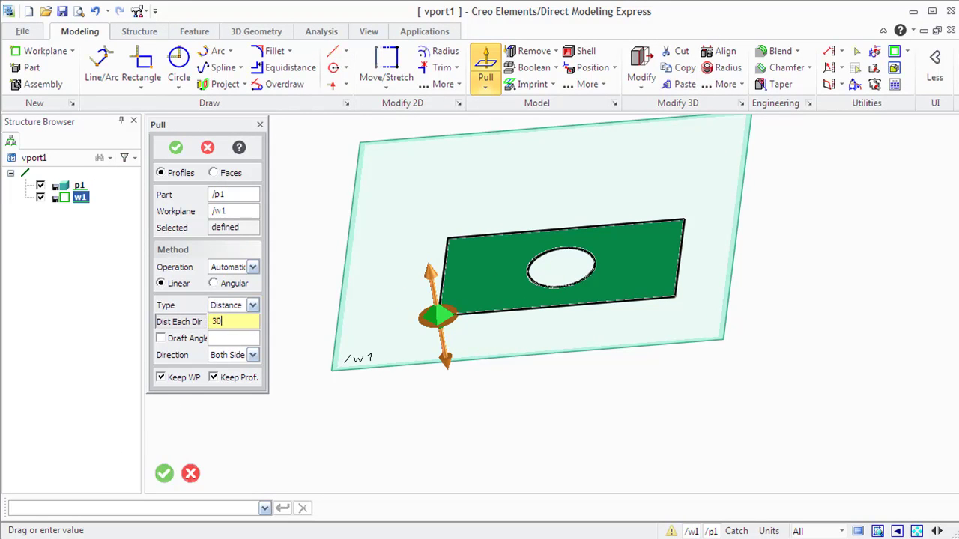
{"action": "left_click", "coordinate": [89, 507]}
{"action": "type", "text": "30"}
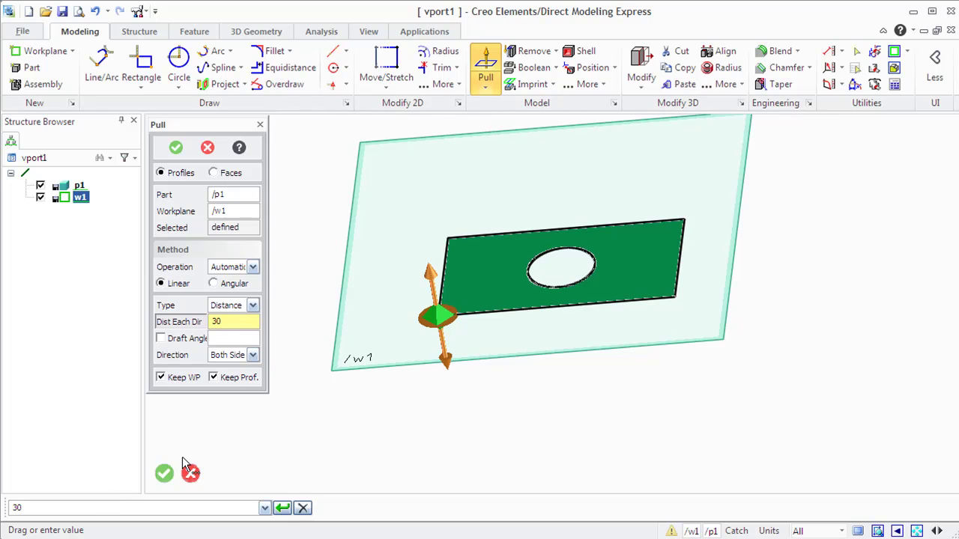
- Keep the pull type as Distance and toggle between Angular and Linear modes
{"action": "left_click", "coordinate": [253, 307]}
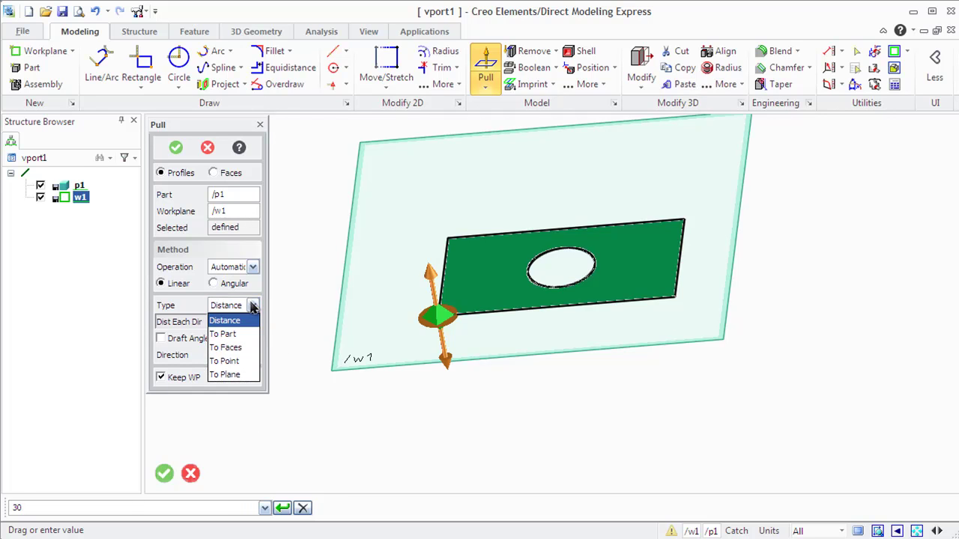
{"action": "left_click", "coordinate": [253, 306]}
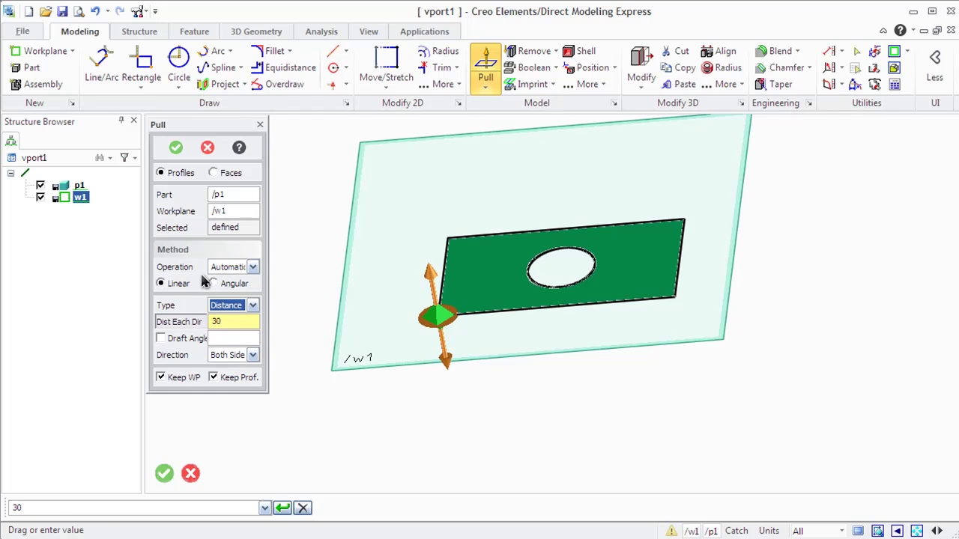
{"action": "left_click", "coordinate": [222, 289]}
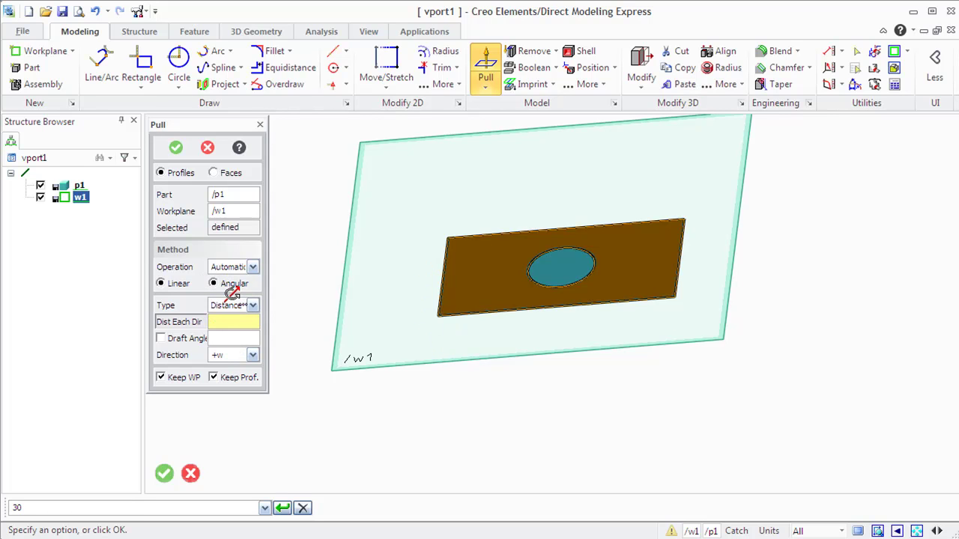
{"action": "left_click", "coordinate": [178, 286]}
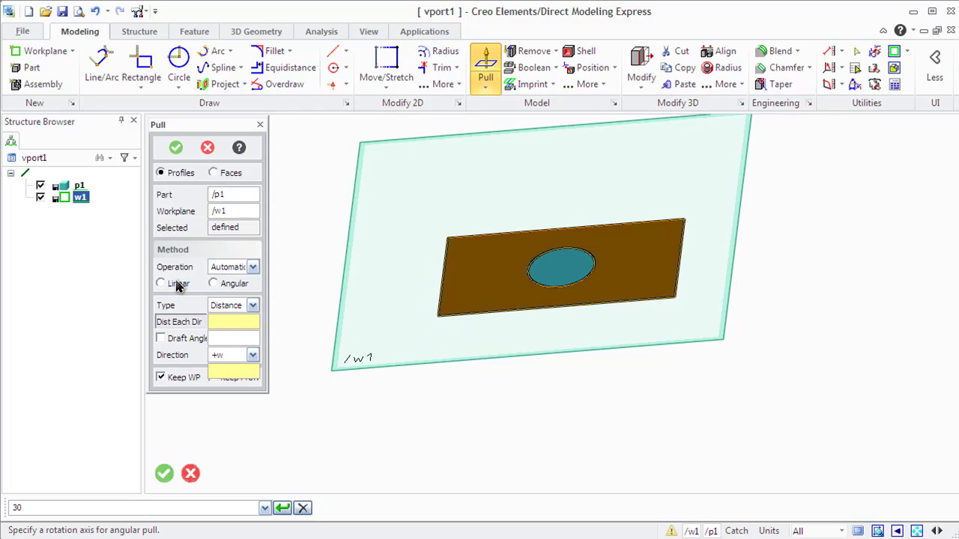
- Pull the profile linearly 30 each way on both sides, then toggle w1's visibility off and on
{"action": "left_click", "coordinate": [176, 288]}
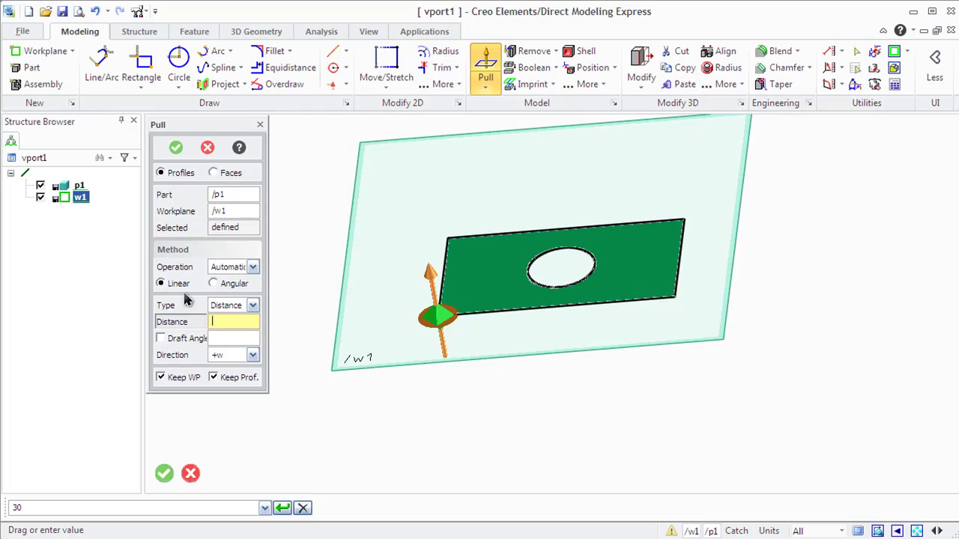
{"action": "left_click", "coordinate": [246, 356]}
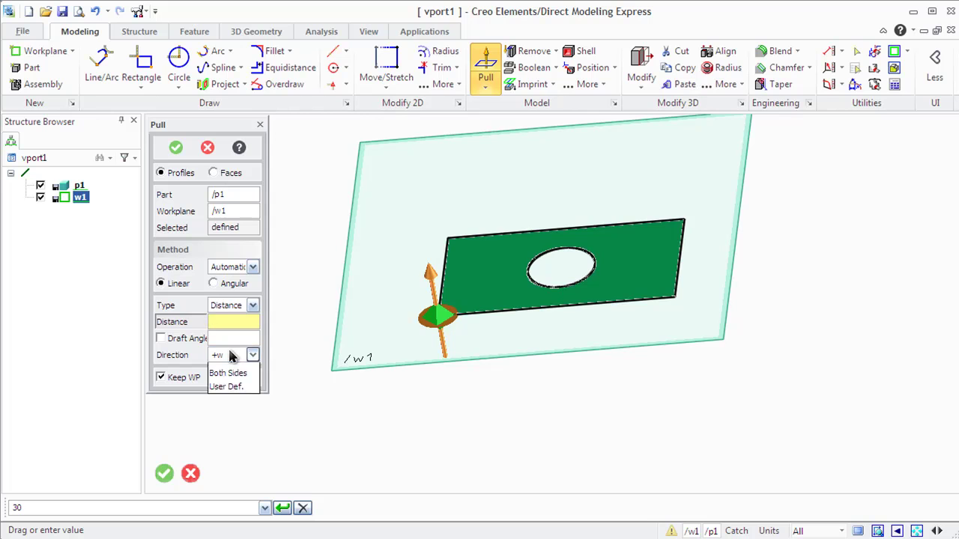
{"action": "left_click", "coordinate": [227, 397]}
{"action": "type", "text": "30"}
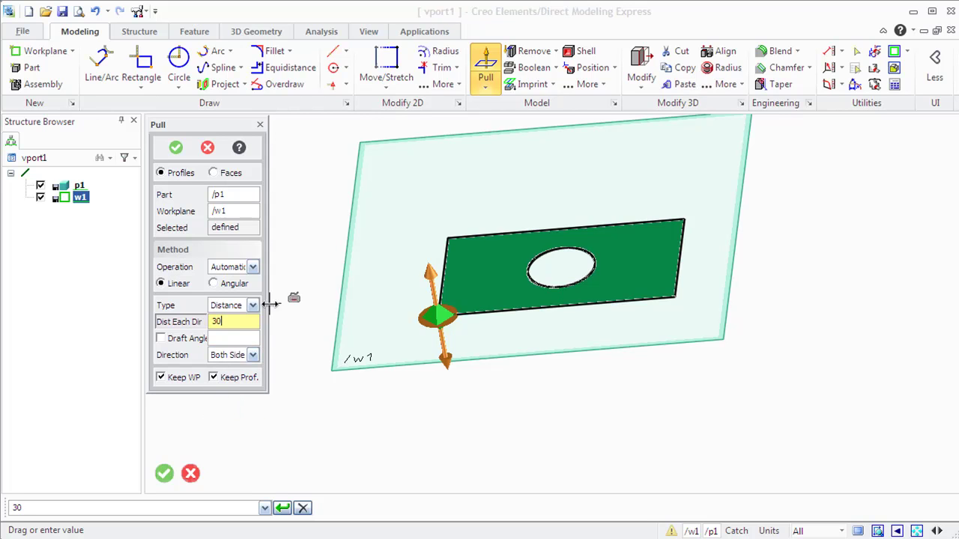
{"action": "left_click", "coordinate": [177, 148]}
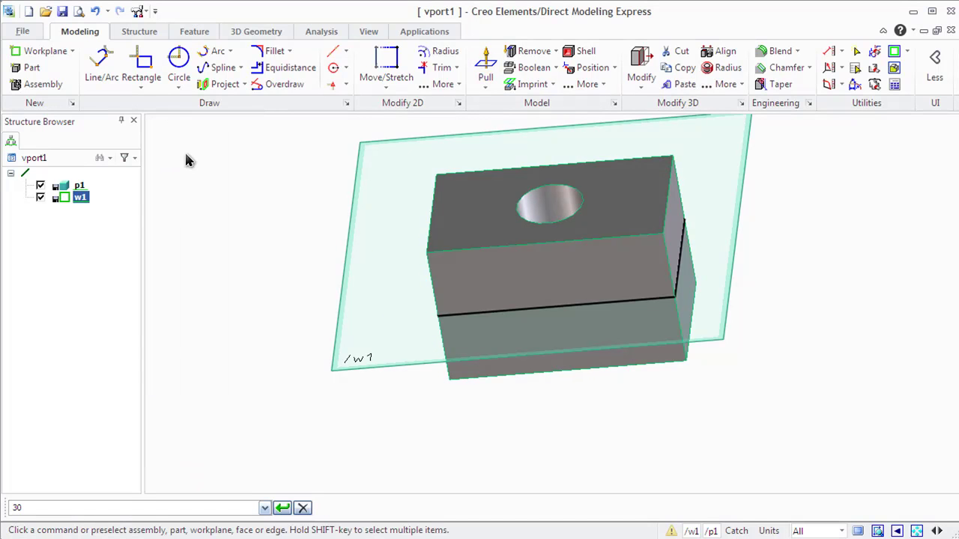
{"action": "left_click", "coordinate": [41, 198]}
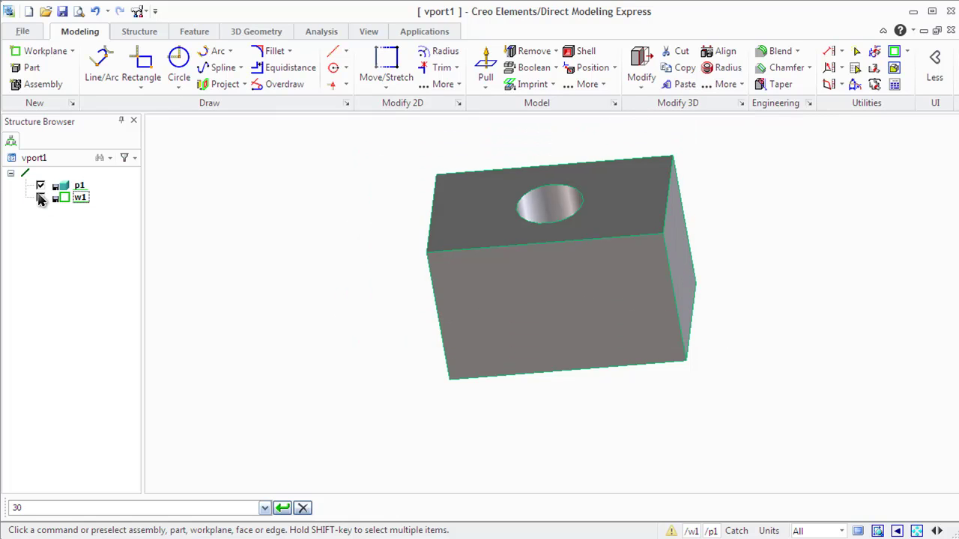
{"action": "left_click", "coordinate": [41, 198]}
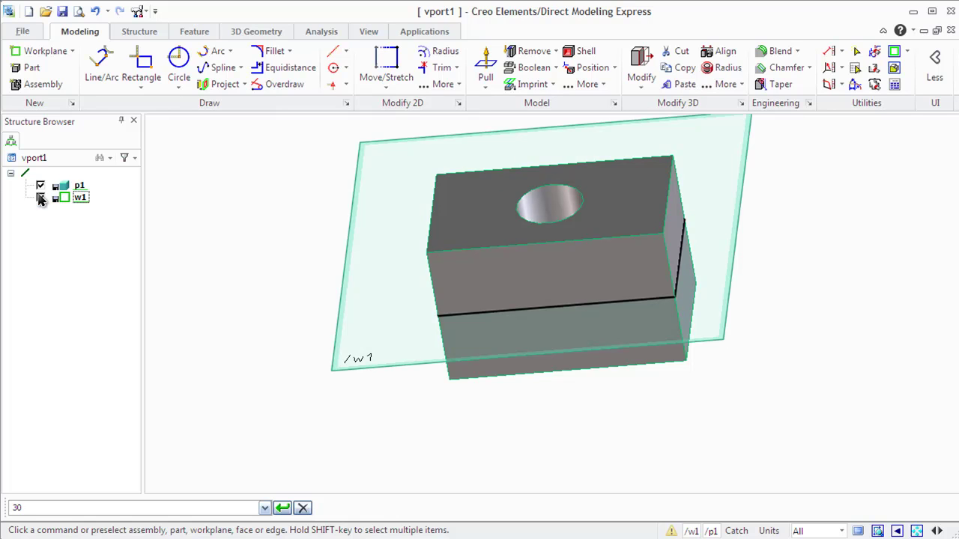